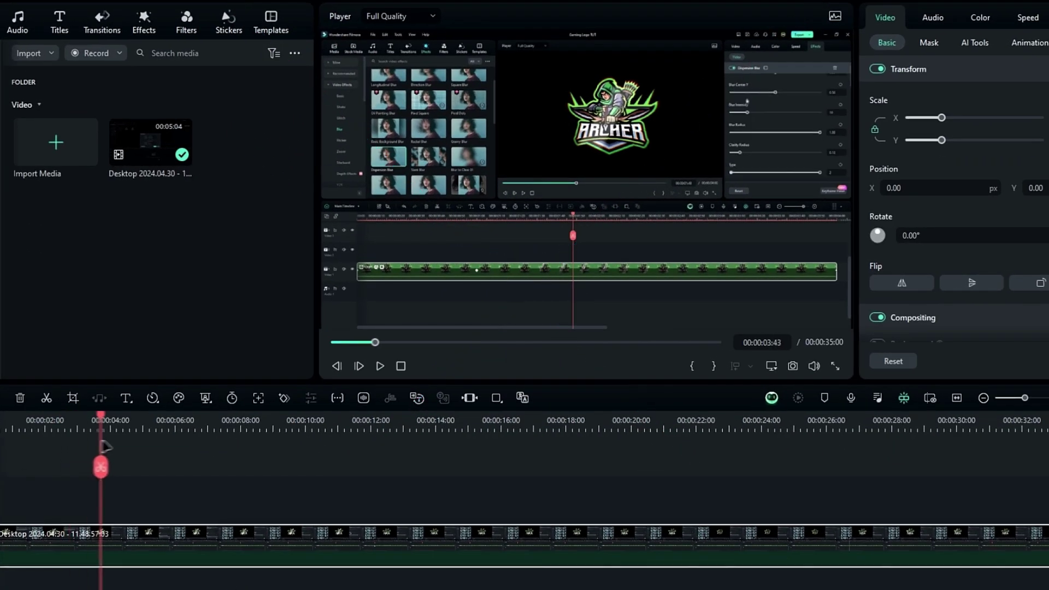
- Add a keyframe near the clip start, scale the logo to 140% and shift its X/Y position
left_click_drag(335, 435, 73, 413)
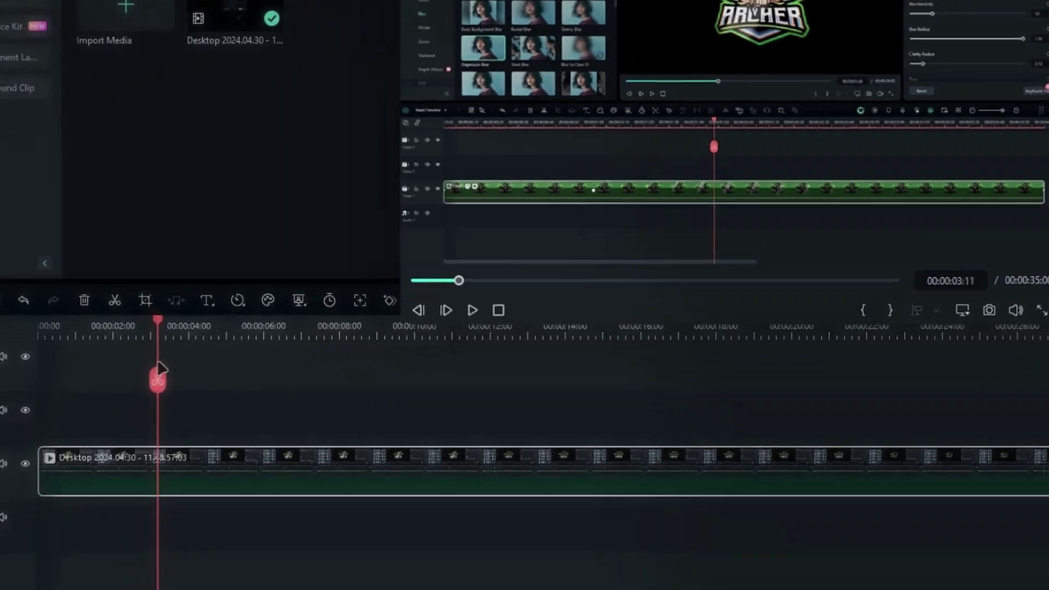
left_click_drag(167, 351, 100, 343)
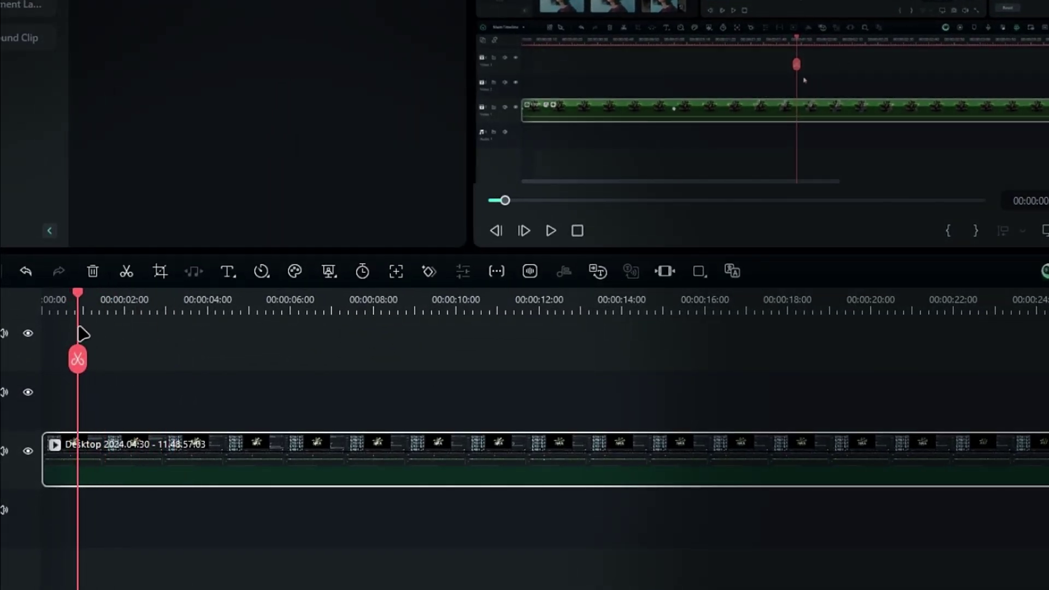
left_click(81, 469, "alt")
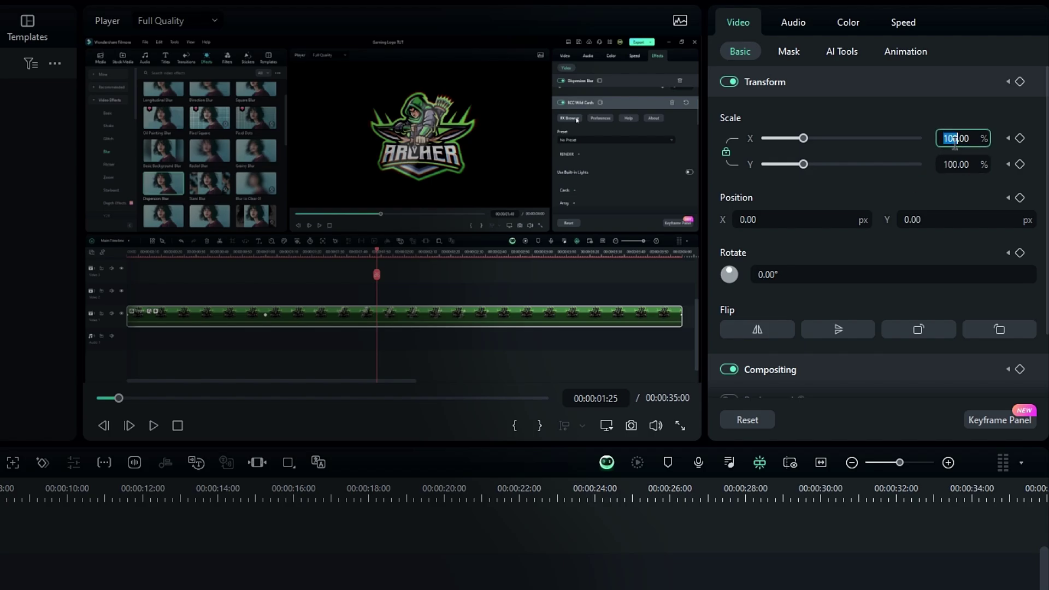
key("Return")
left_click_drag(792, 219, 752, 219)
left_click_drag(929, 219, 902, 220)
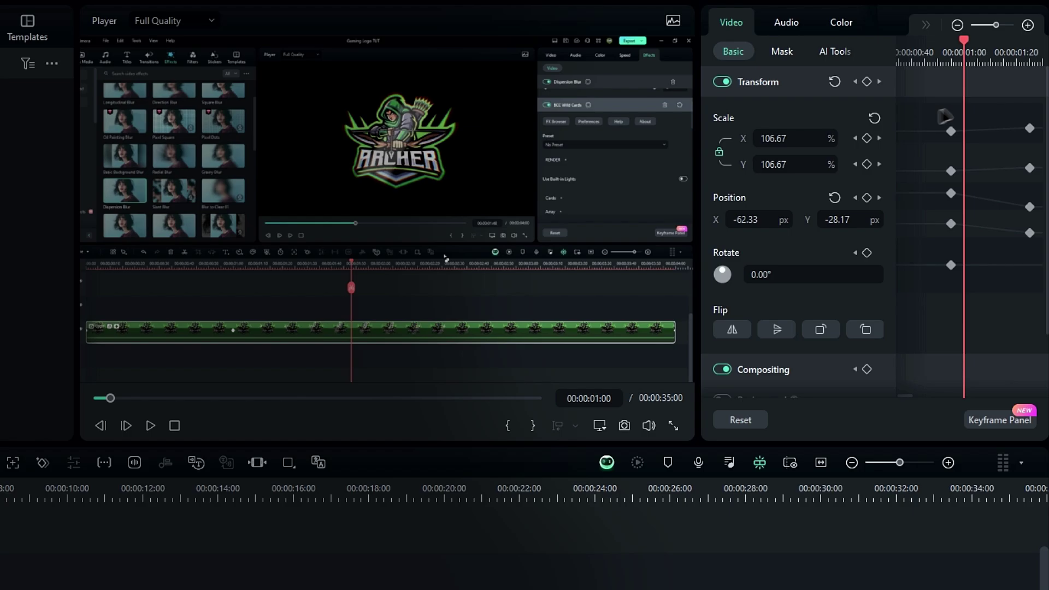
- Set all the logo keyframes to ease out and commit a 120% scale
left_click_drag(1015, 223, 1042, 250)
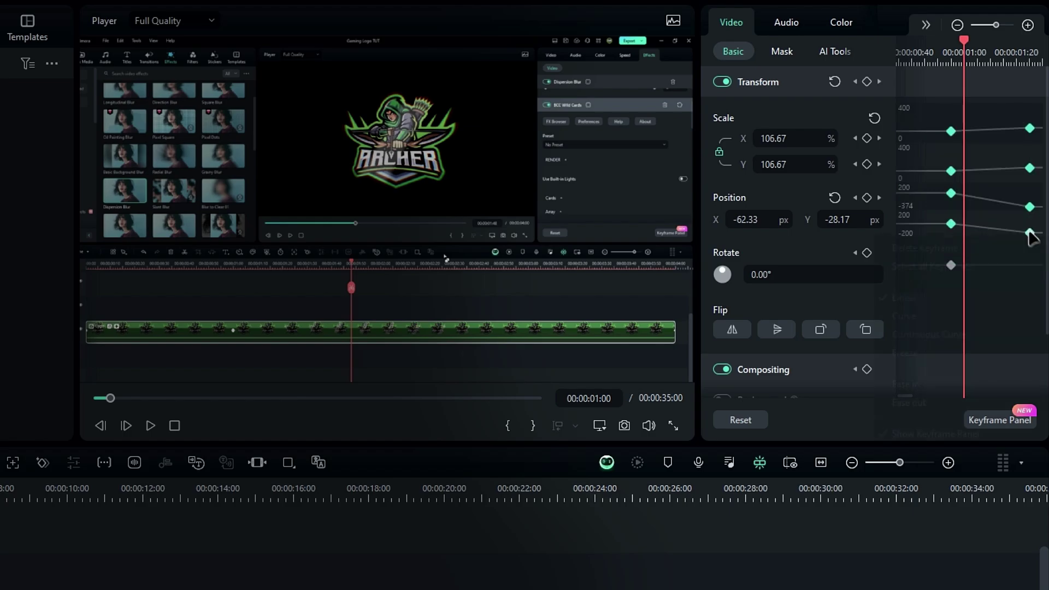
right_click(1029, 232)
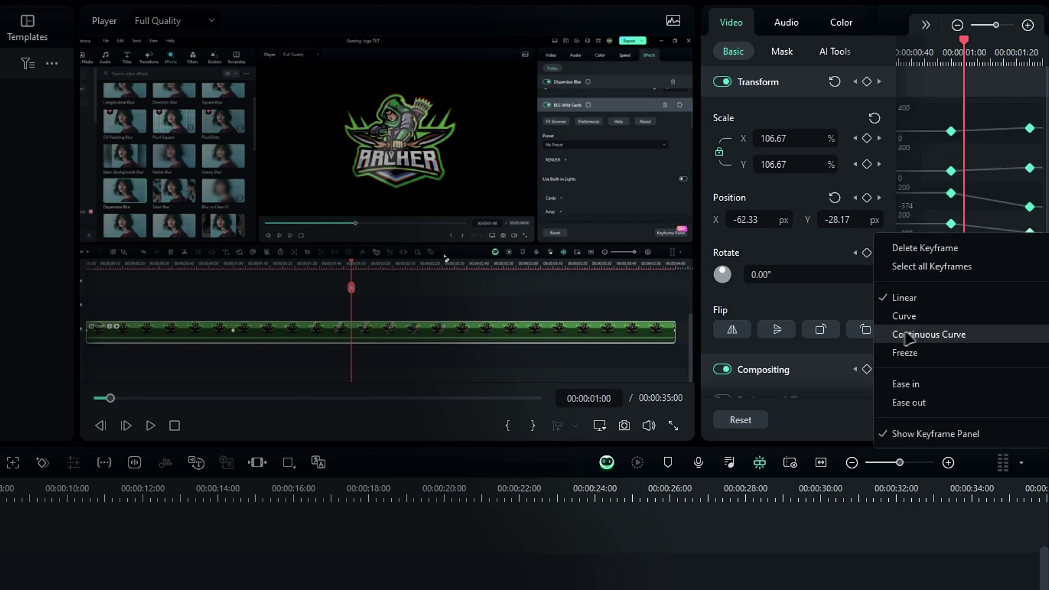
left_click(910, 403)
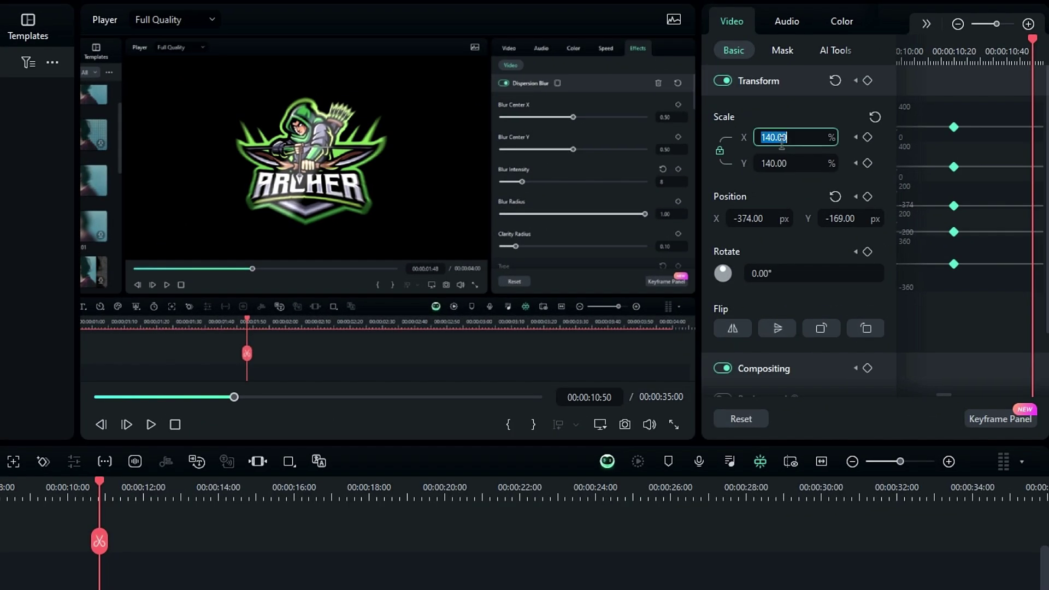
key("Return")
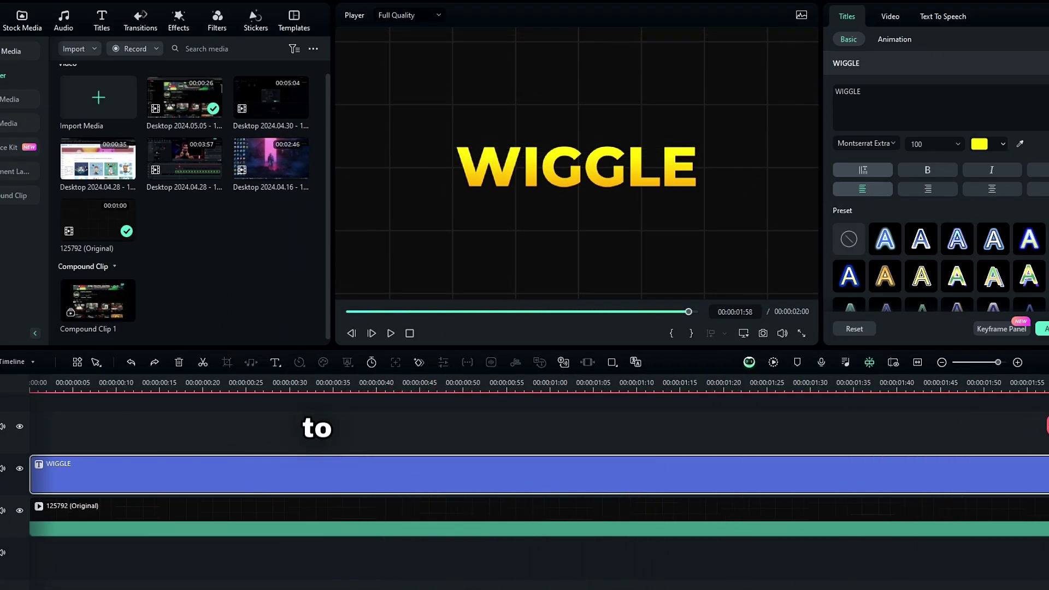
- Group the WIGGLE title clip into a compound clip named 'Text 1' with Alt+G
left_click_drag(146, 403, 353, 407)
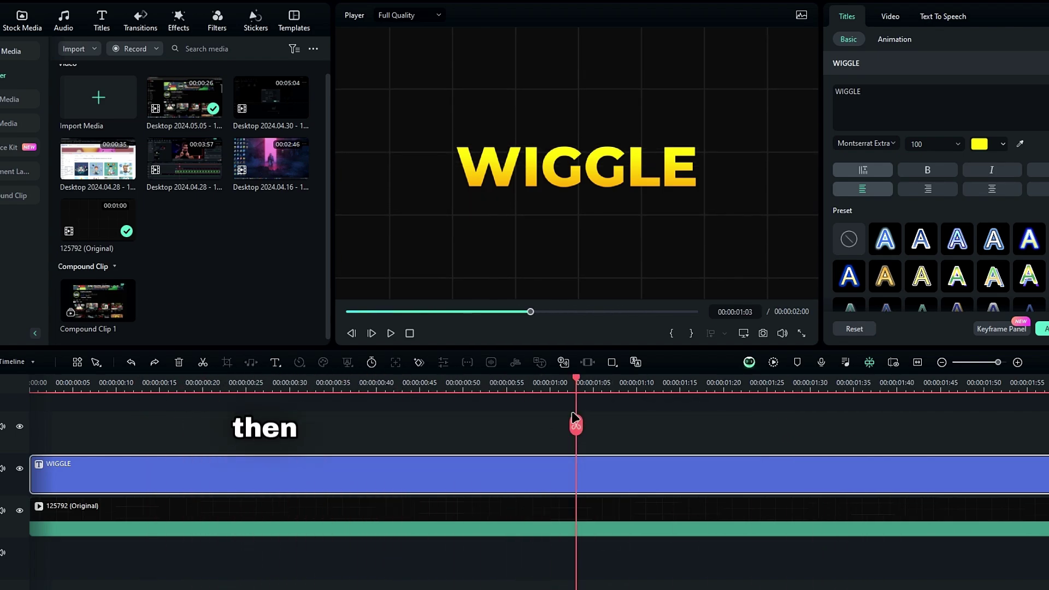
left_click_drag(573, 416, 299, 425)
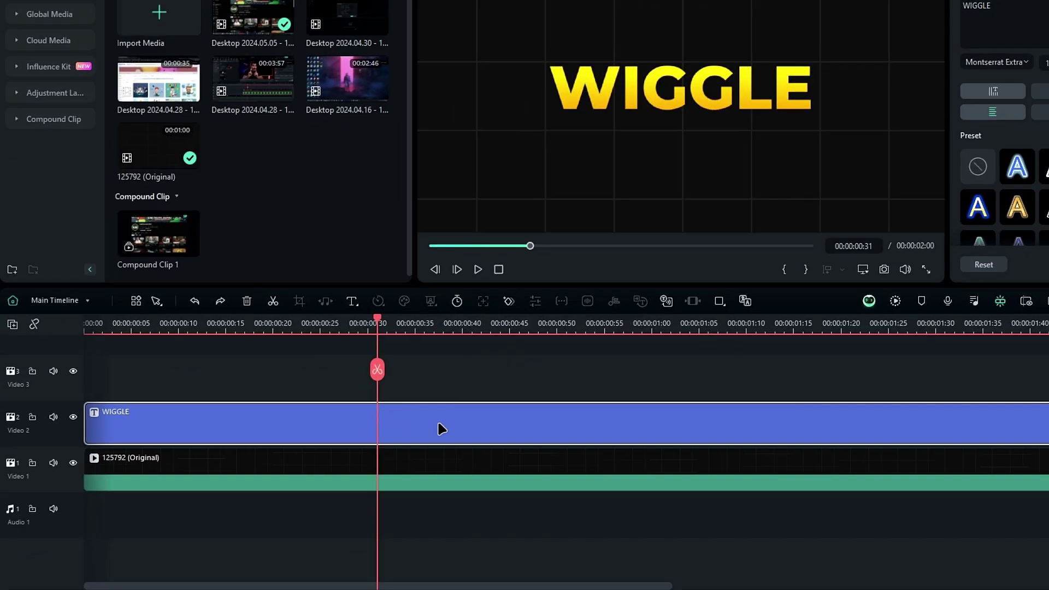
key("alt+g")
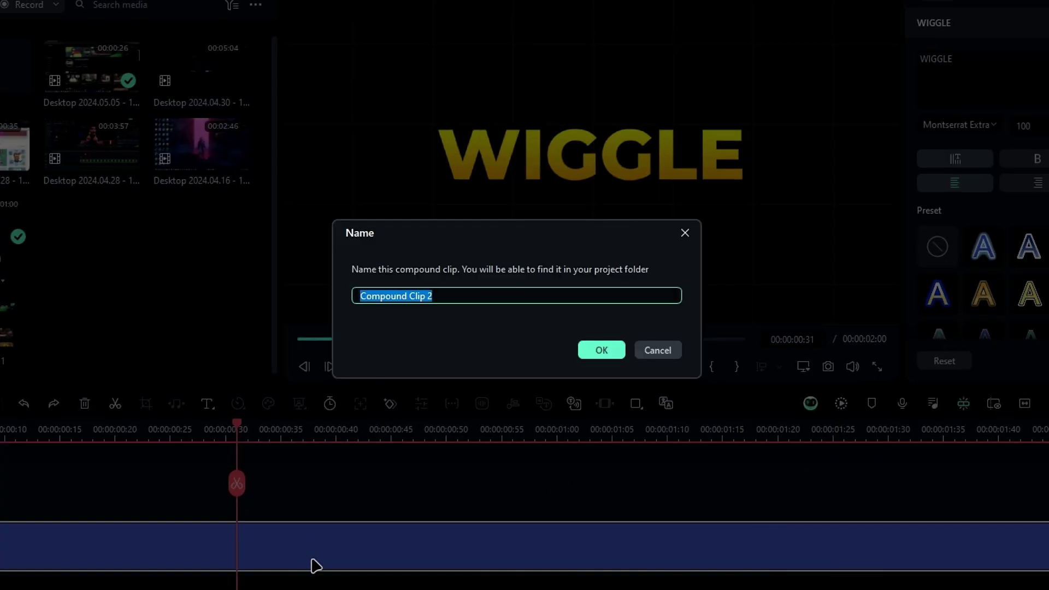
type("Text 1")
key("Return")
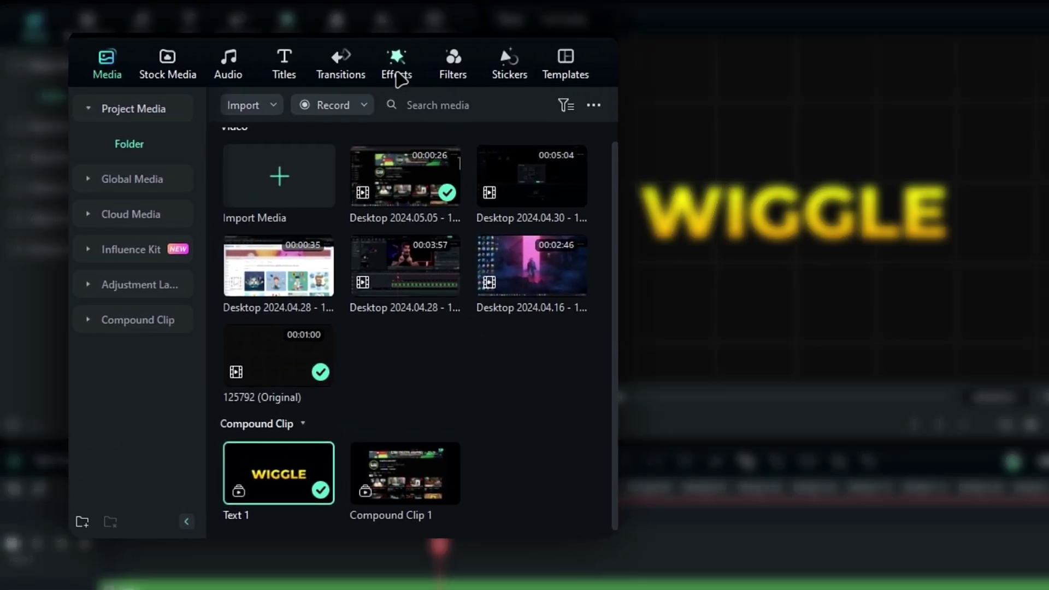
left_click(179, 21)
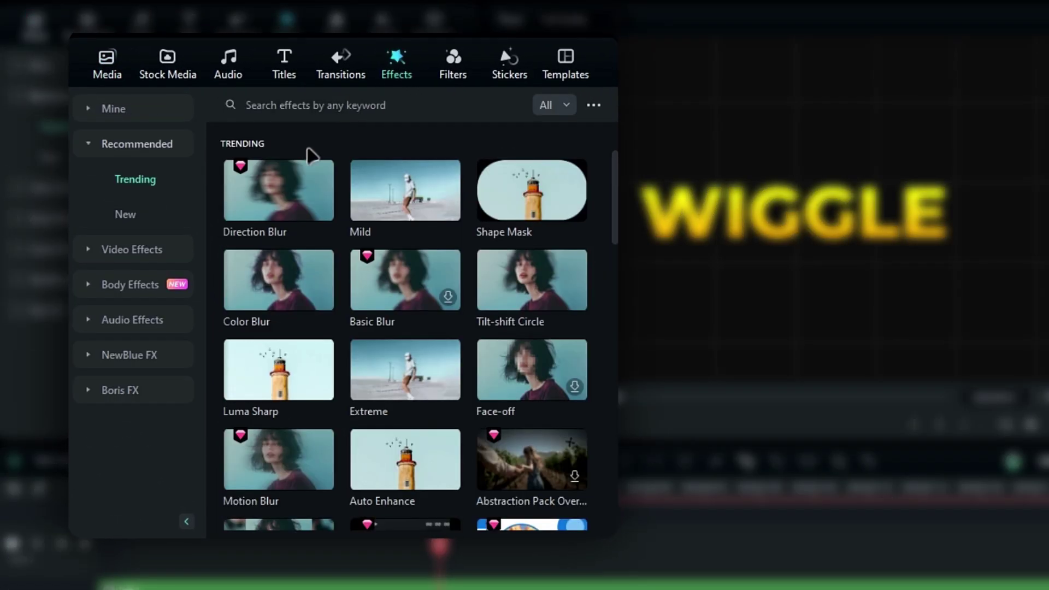
- Apply the Shake > Mild video effect to the WIGGLE clip and play it back
left_click(185, 241)
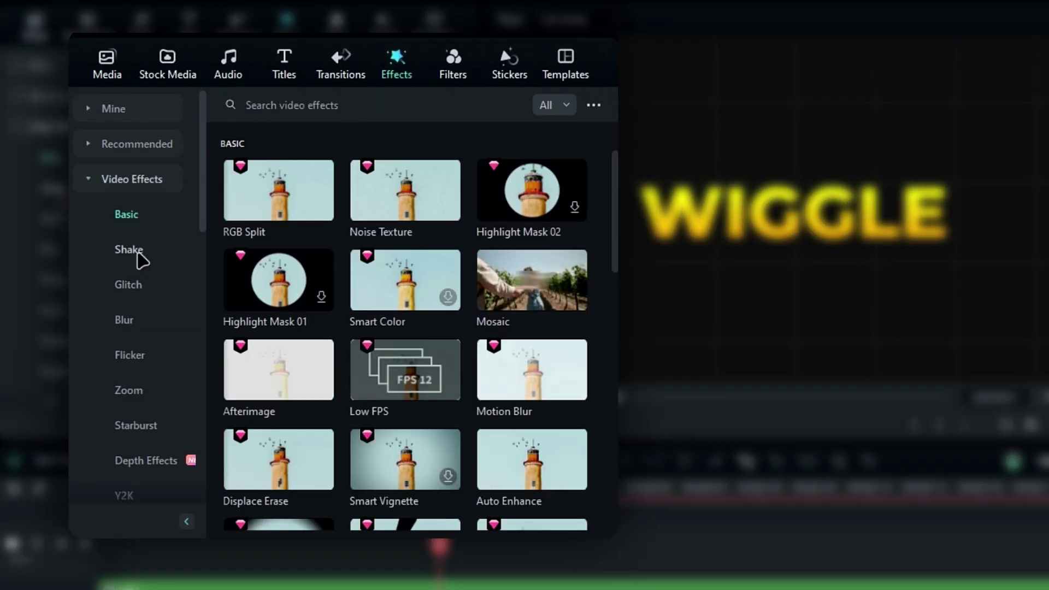
left_click(129, 250)
left_click_drag(528, 463, 324, 420)
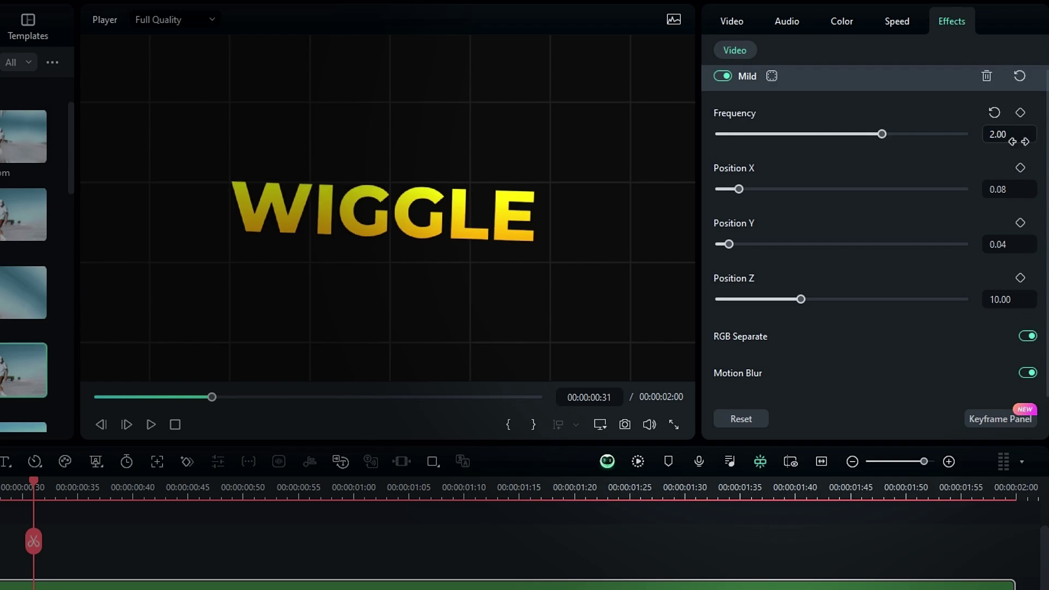
key("space")
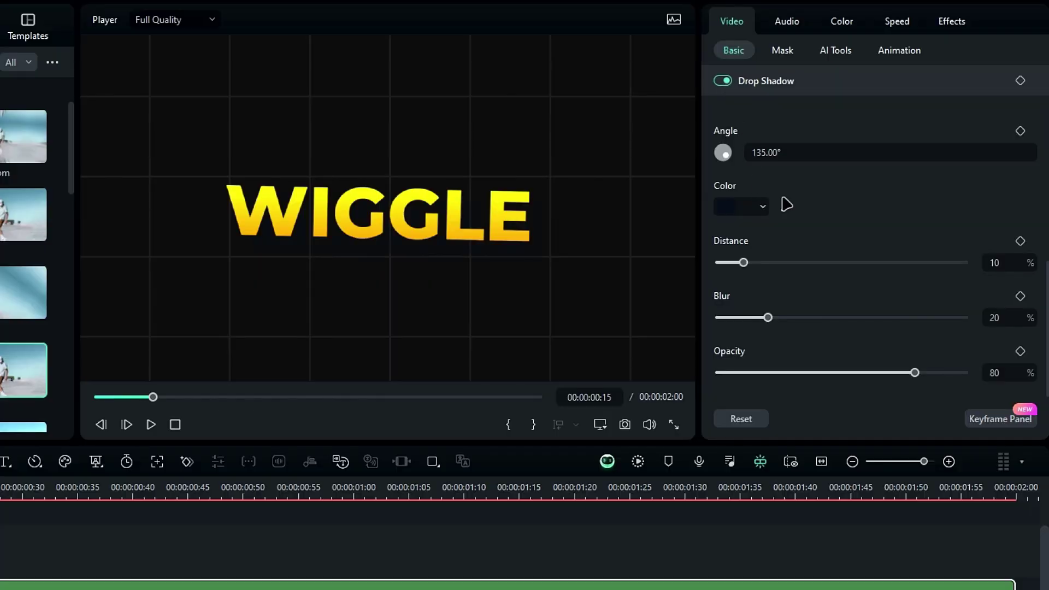
- Give the WIGGLE clip a yellow drop shadow sampled from the title, with opacity 40
left_click(412, 199)
left_click(1012, 365)
type("40")
key("Return")
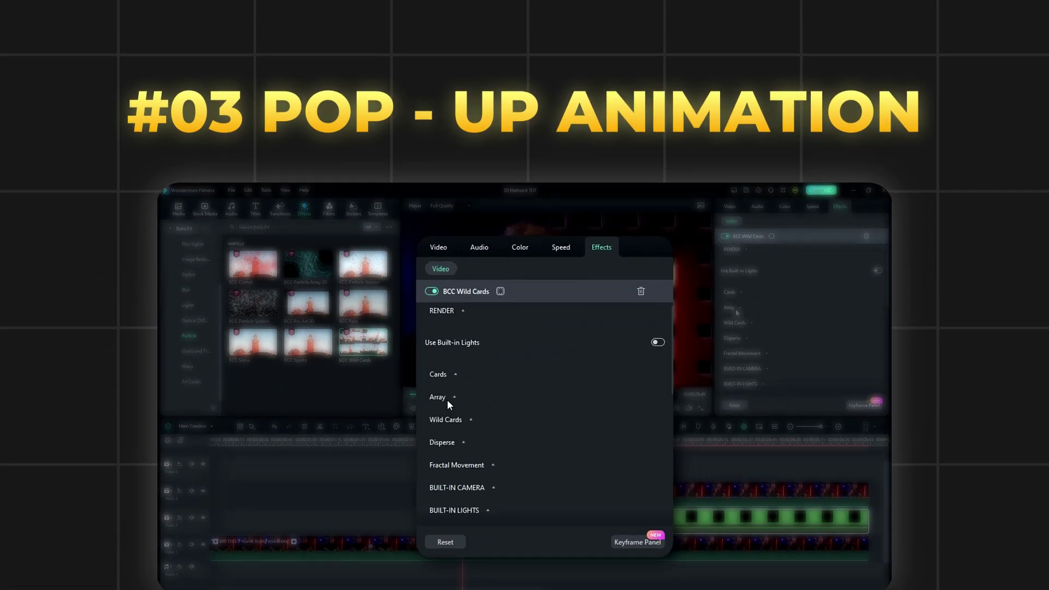
- Expand the Array settings of the card effect
left_click(436, 403)
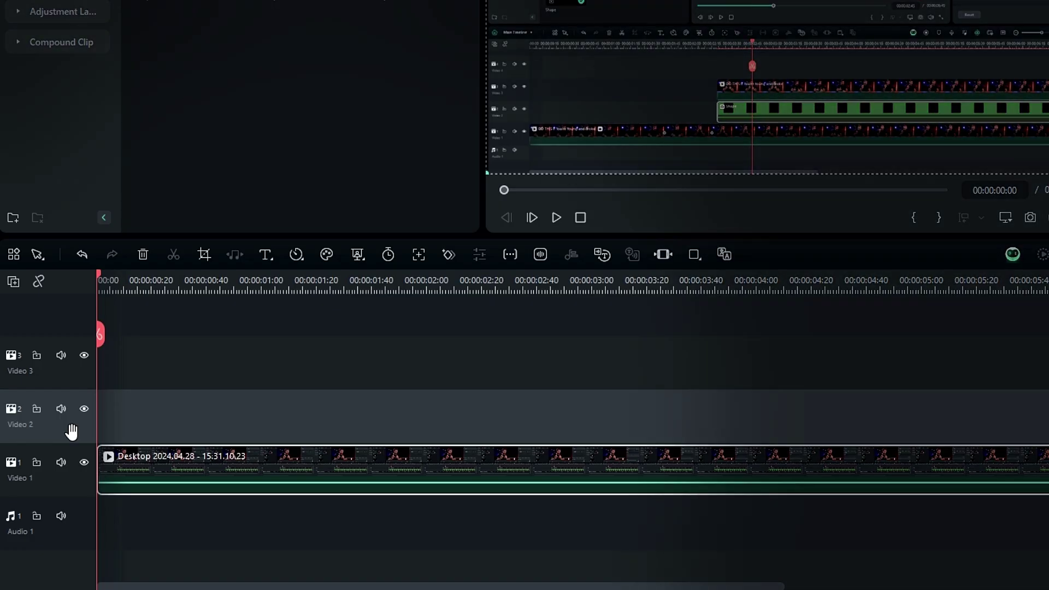
- Duplicate the recording onto Video 2, add a rectangle mask of height 35, and scale it to 160%
key("ctrl+d")
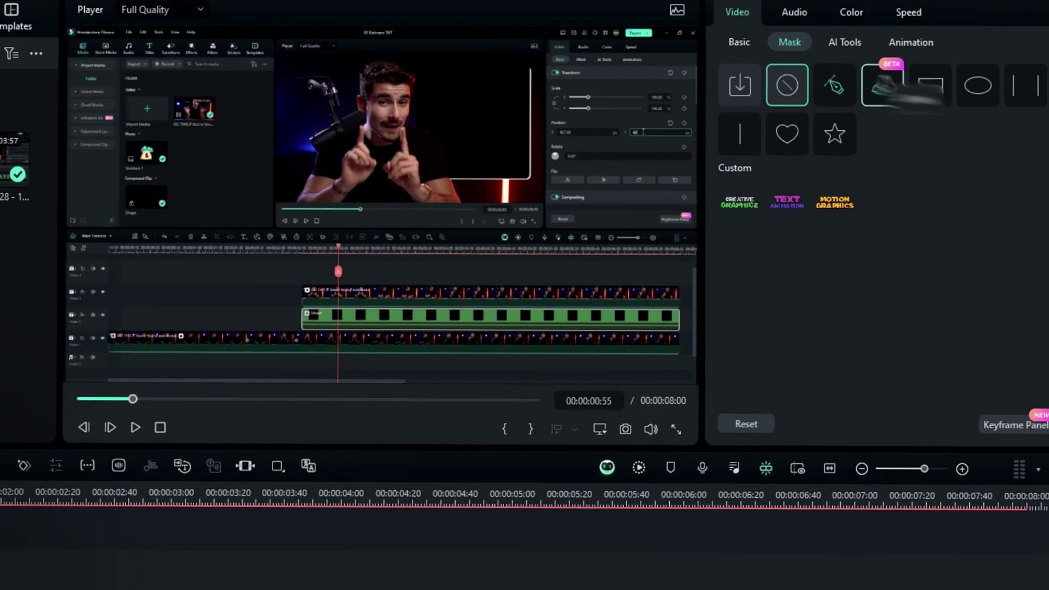
left_click(929, 87)
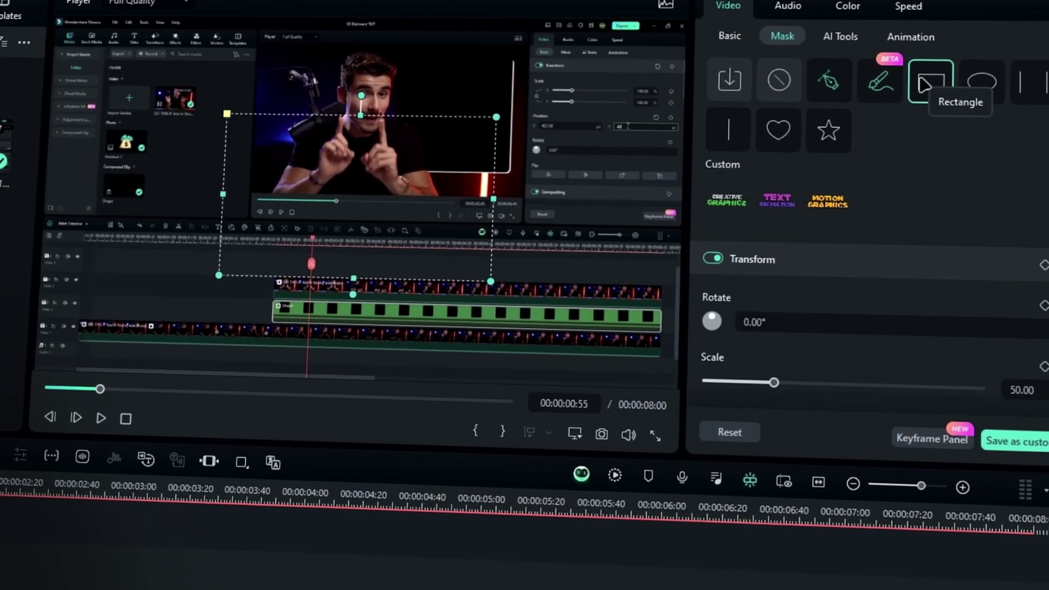
left_click_drag(787, 253, 797, 253)
left_click(933, 317)
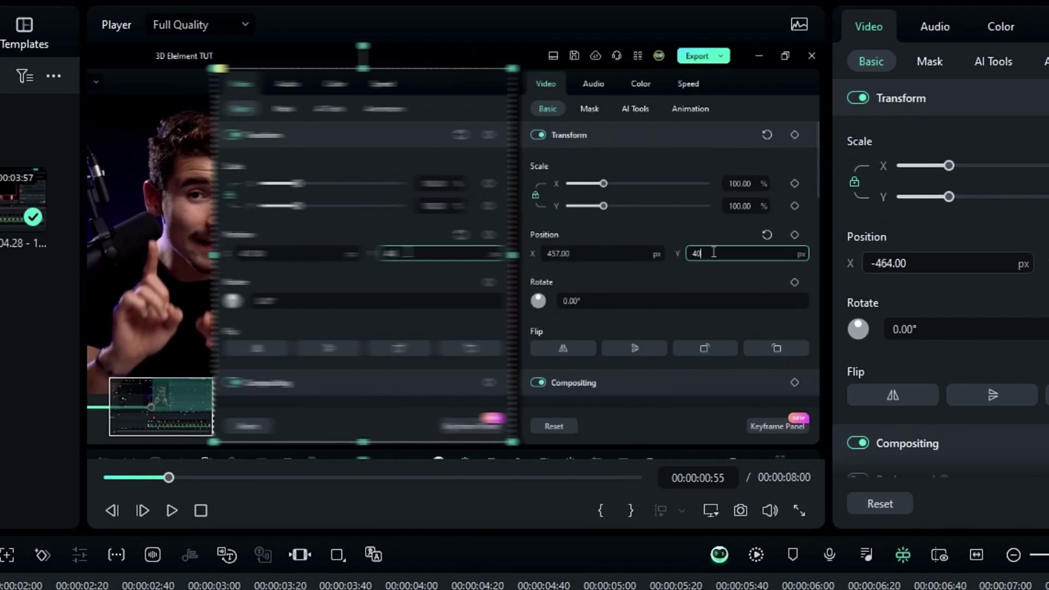
left_click(964, 127)
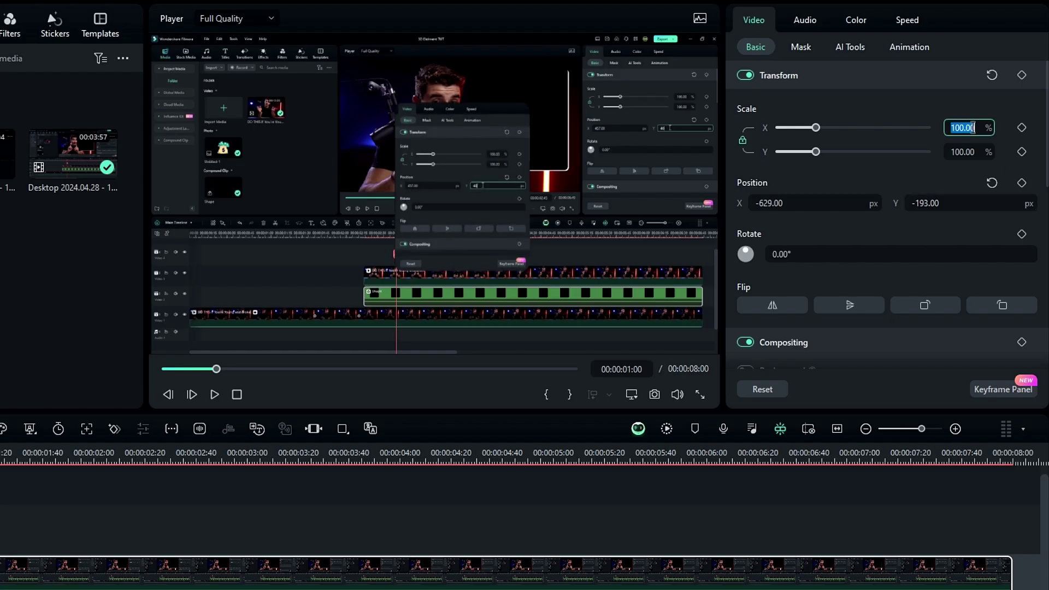
type("160")
key("Return")
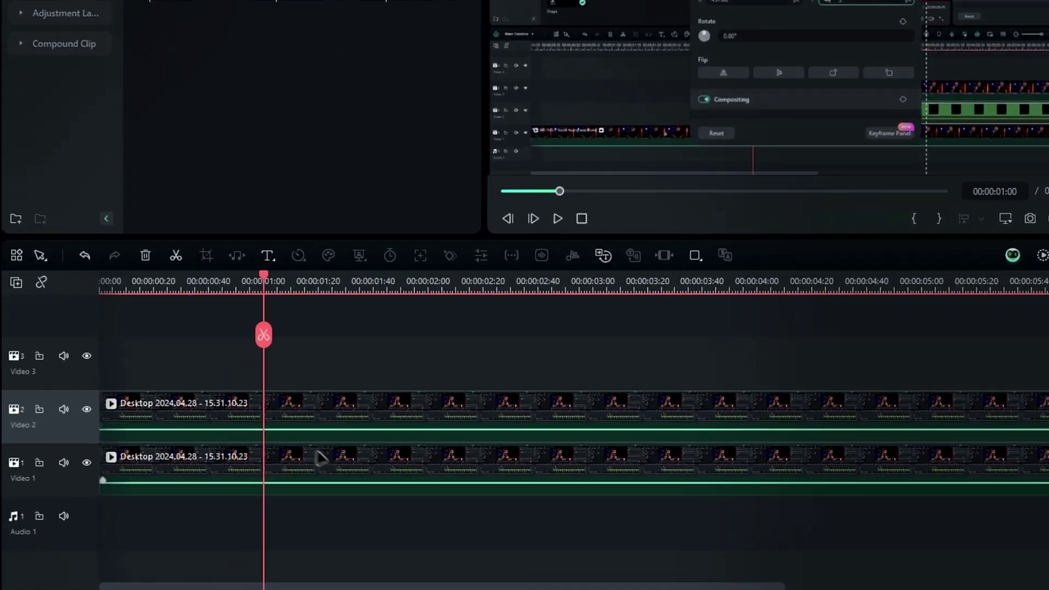
- Move the duplicate up to Video 3 and apply Square Blur to the clip on Video 2
left_click_drag(302, 423, 294, 375)
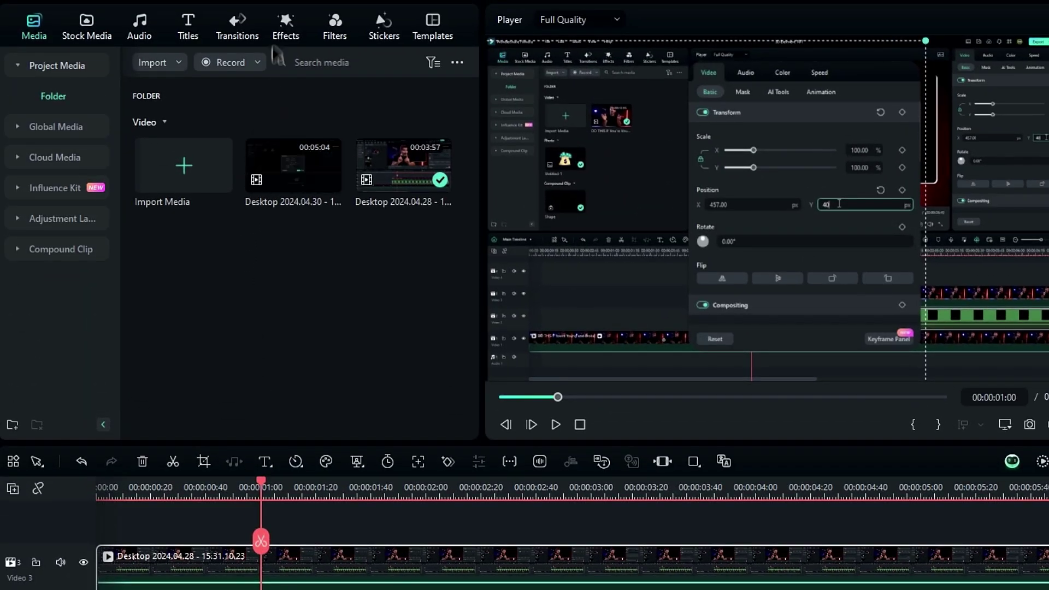
left_click(284, 28)
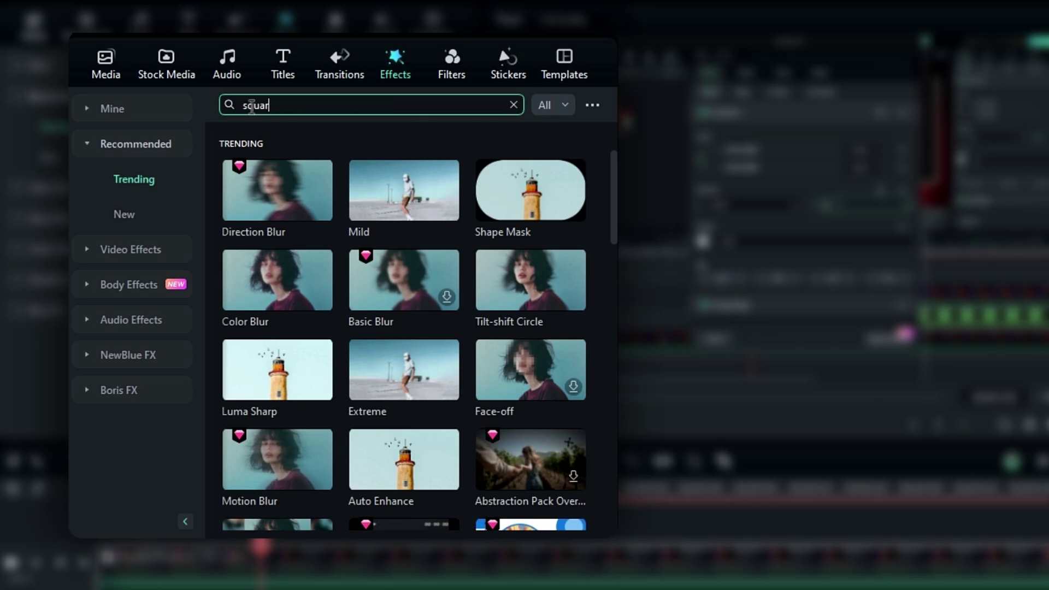
left_click(252, 106)
type("square blur")
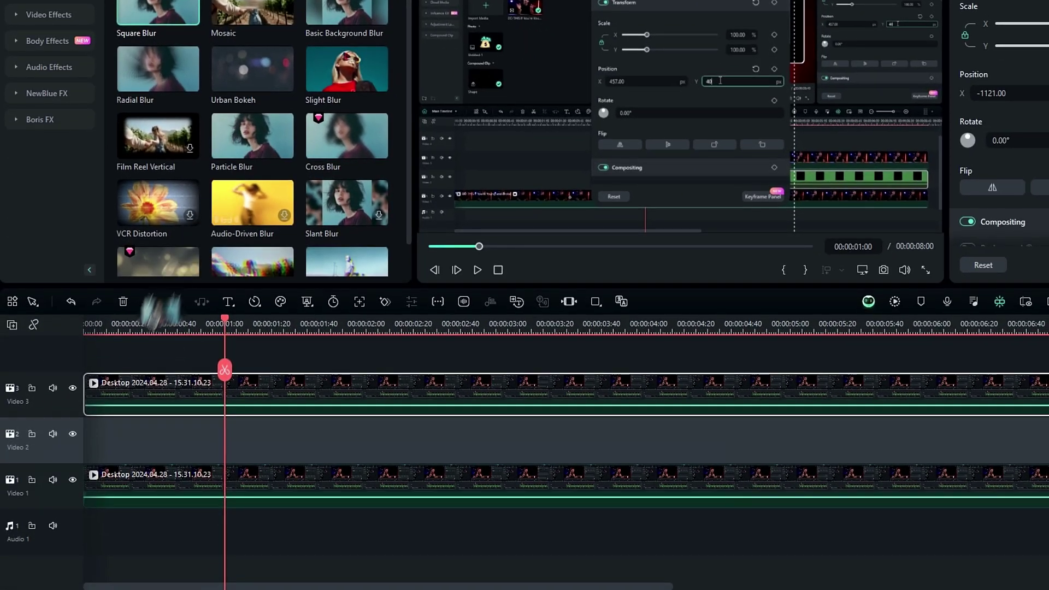
left_click_drag(277, 189, 82, 443)
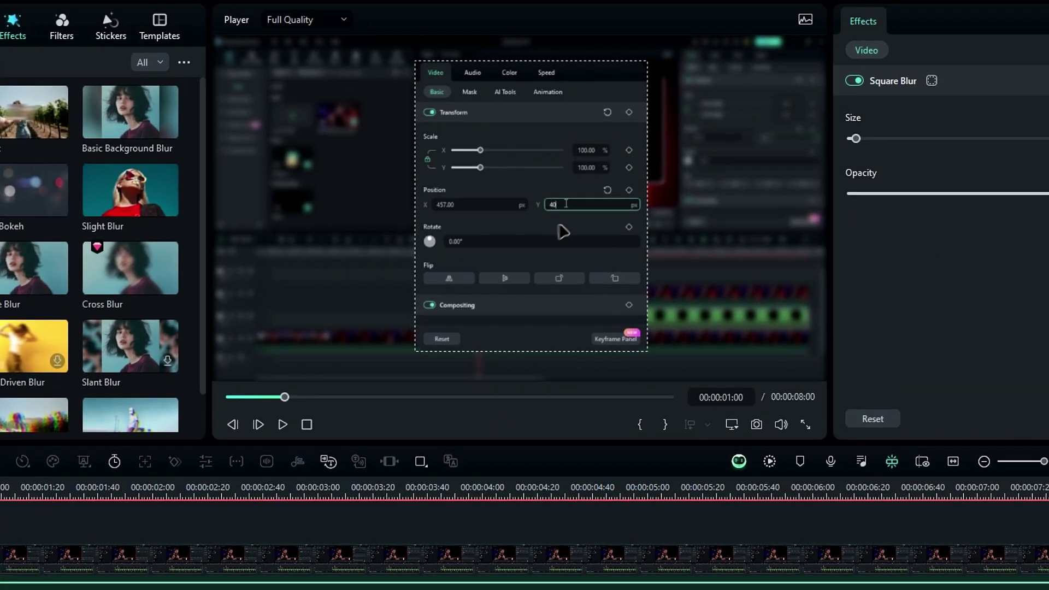
- Enable a black drop shadow on the clip with its distance lowered to 2
left_click(588, 230)
left_click(855, 139)
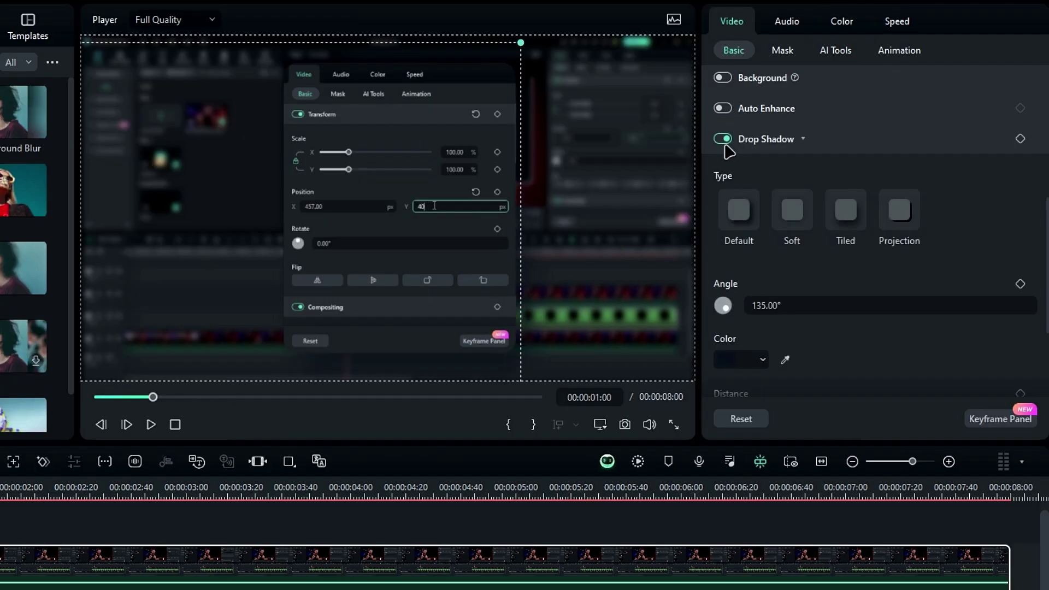
scroll(732, 253, "down", 2)
left_click(741, 268)
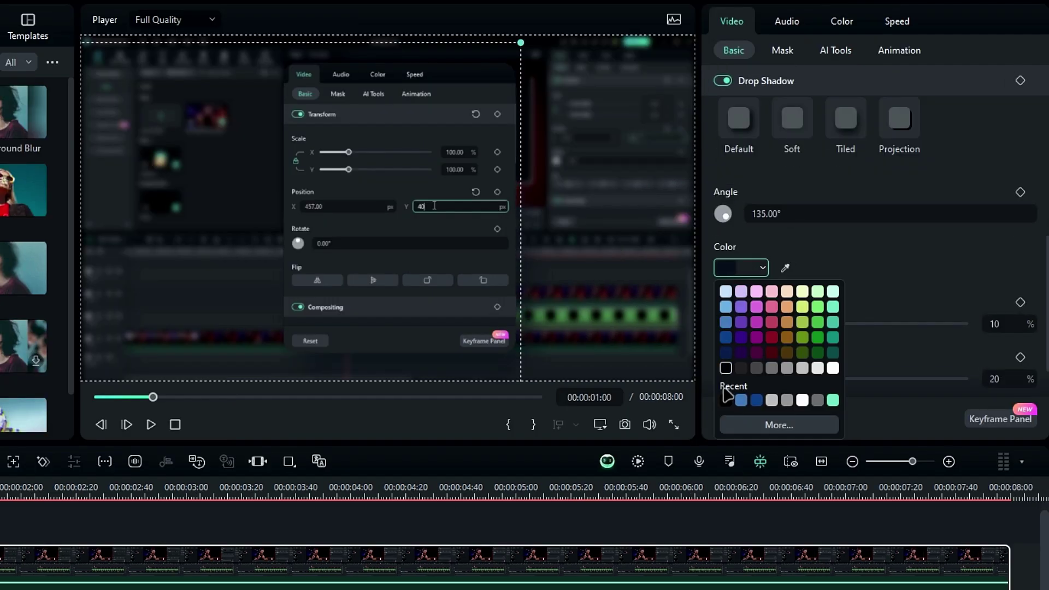
left_click(727, 399)
scroll(752, 358, "down", 2)
left_click(725, 263)
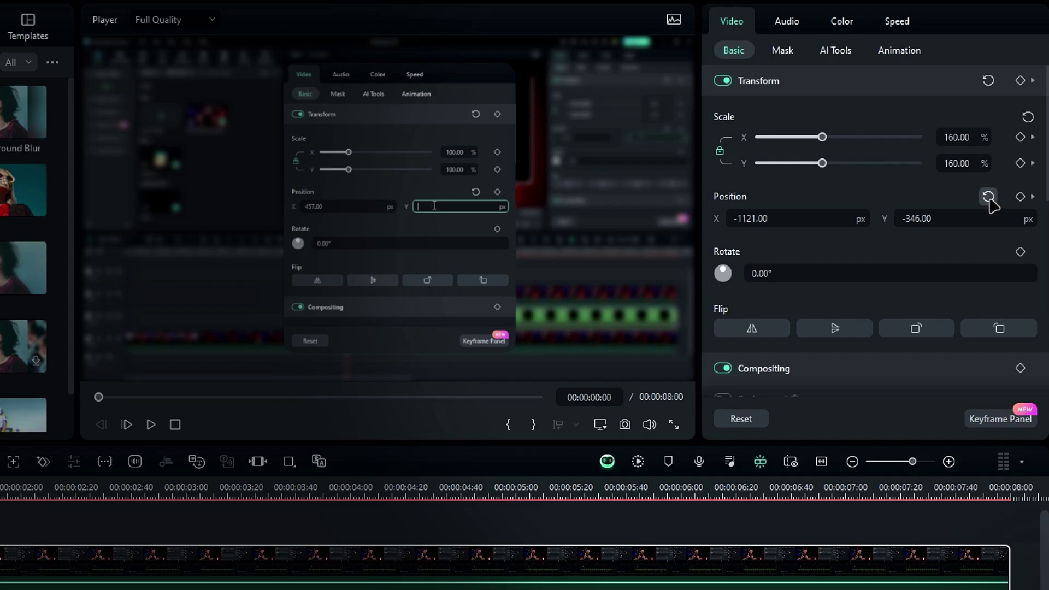
- Keyframe position back to 0,0, fade Square Blur opacity to 0, and select the four keyframes for easing
left_click(988, 196)
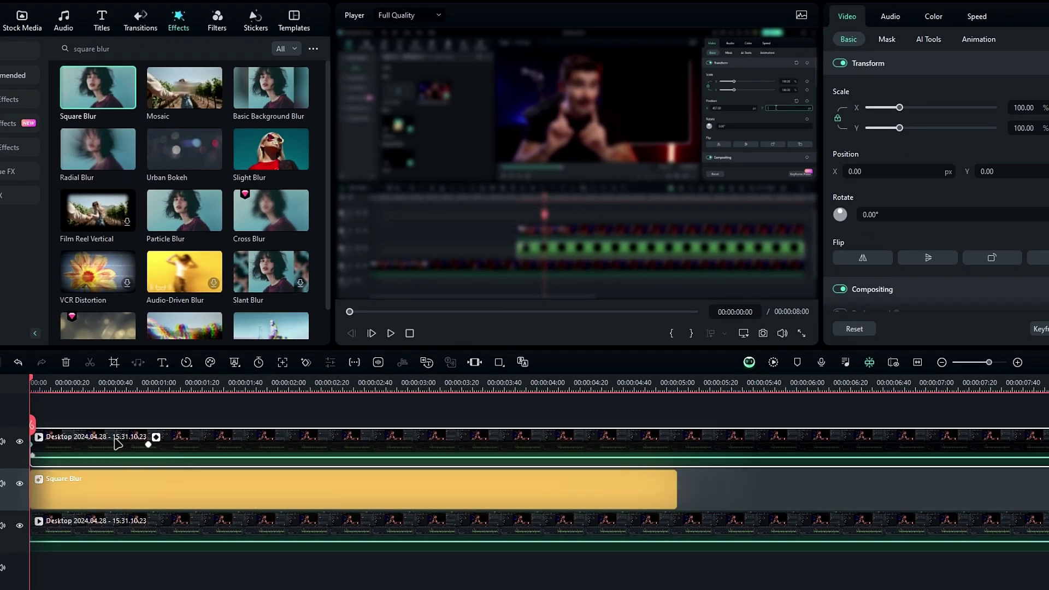
left_click(146, 385)
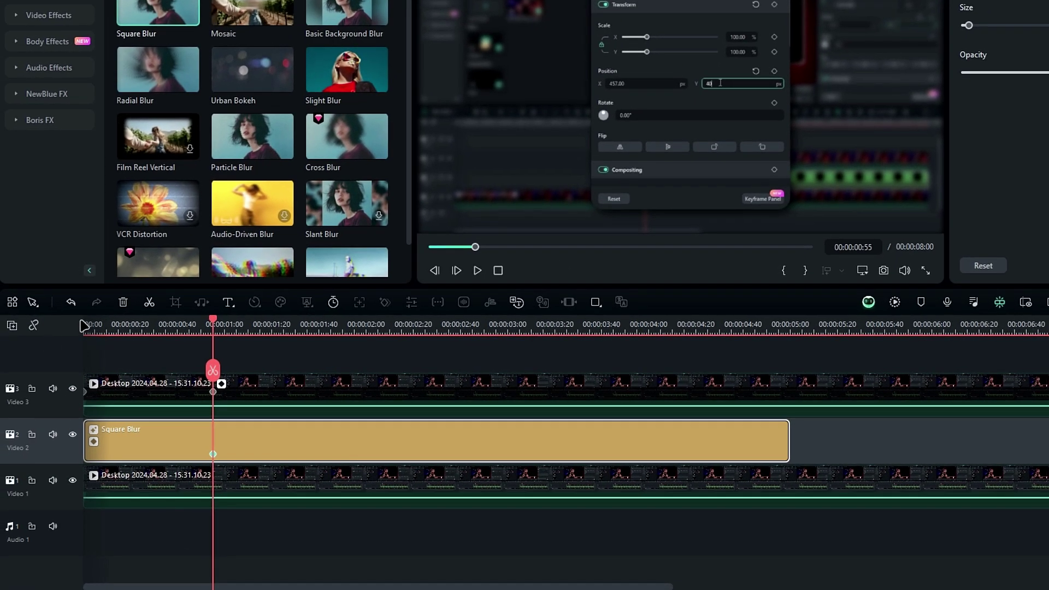
left_click(86, 351)
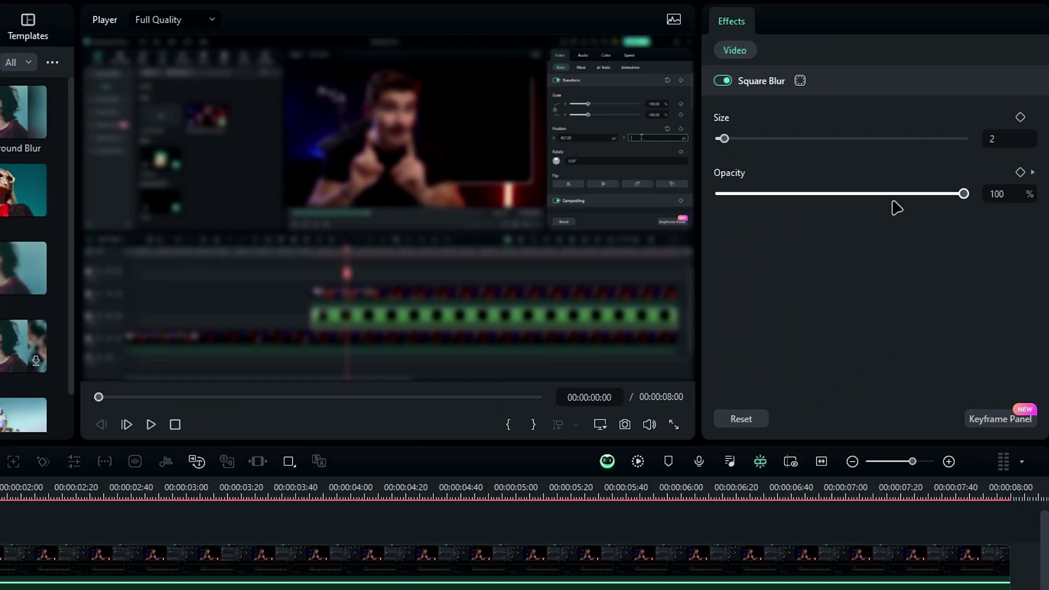
left_click_drag(892, 201, 720, 203)
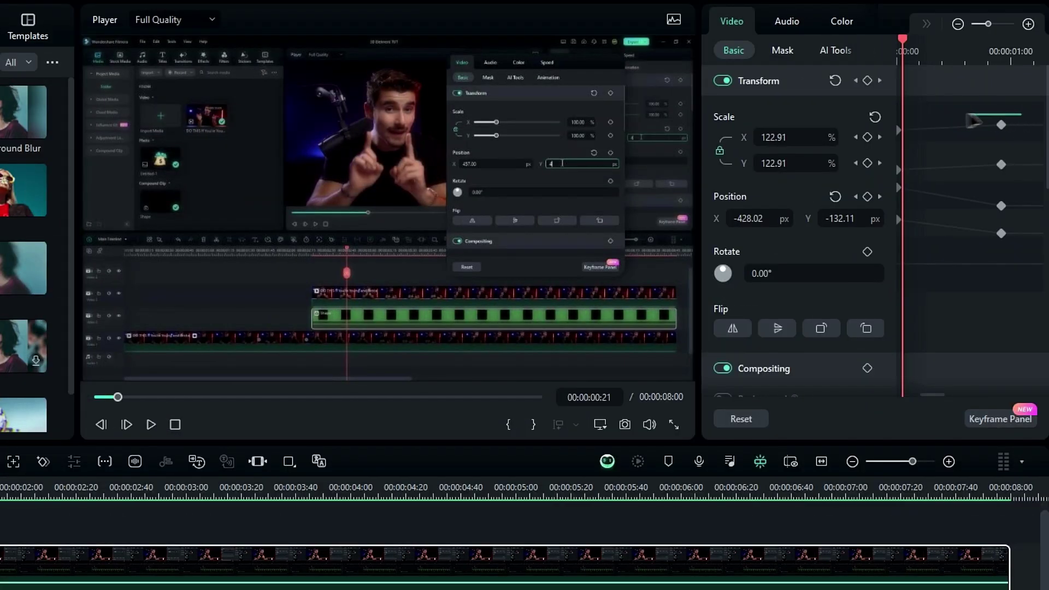
left_click_drag(975, 120, 872, 267)
right_click(1003, 235)
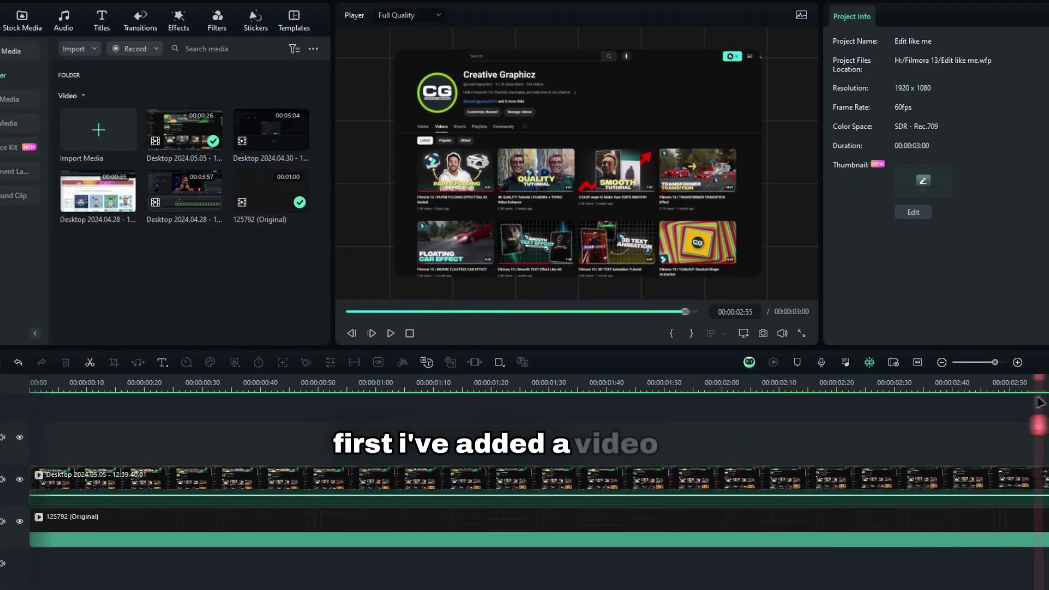
- Group the YouTube page recording on Video 2 into a compound clip, keeping the name 'Compound Clip 1'
left_click_drag(960, 403, 326, 392)
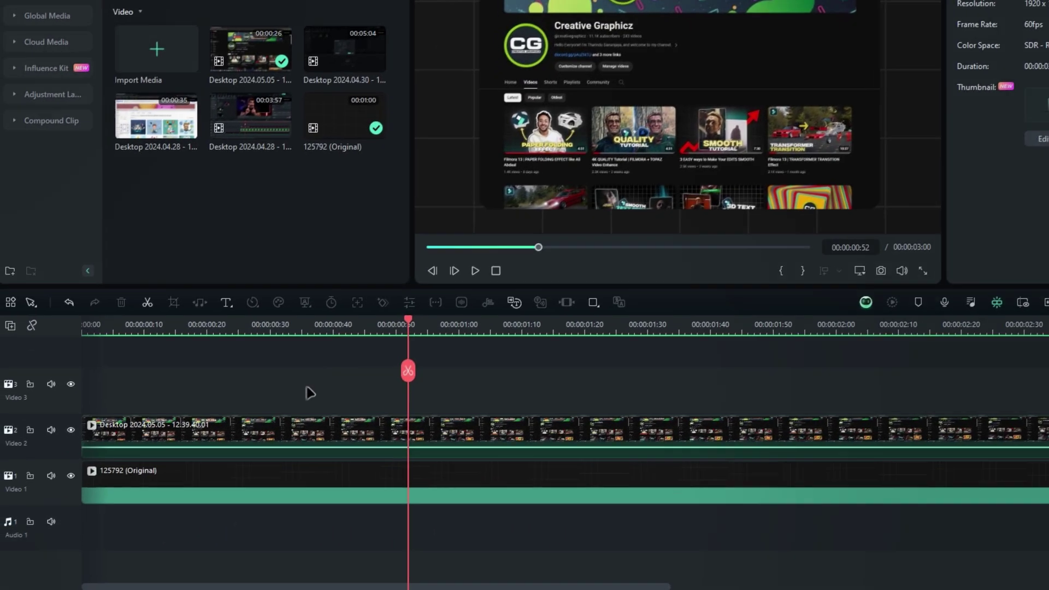
left_click(266, 486)
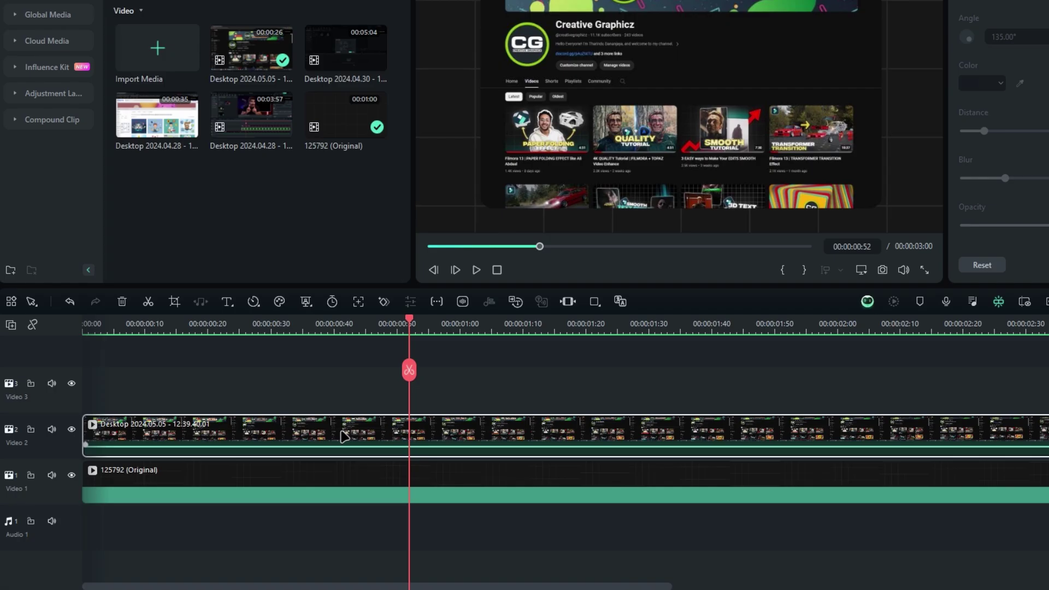
key("alt+g")
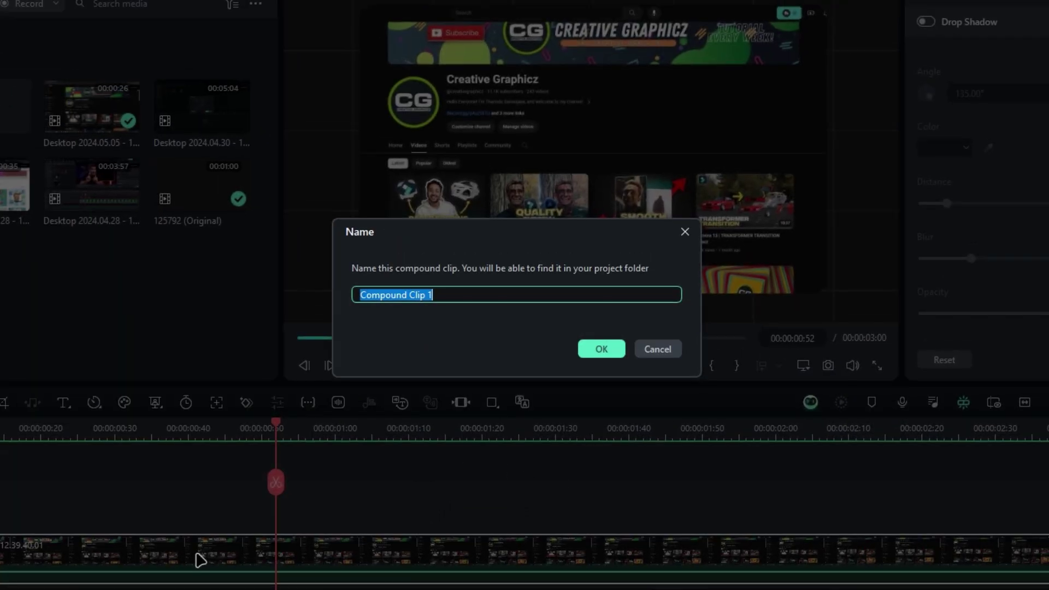
key("Return")
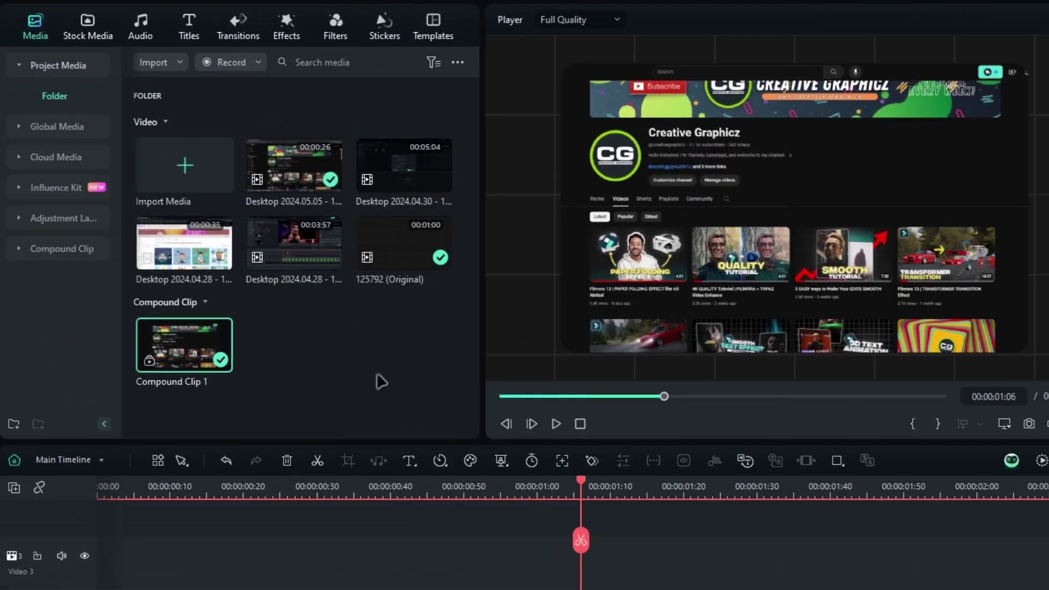
- Drag BCC Wild Cards from Boris FX > Particle onto Compound Clip 1
left_click(286, 25)
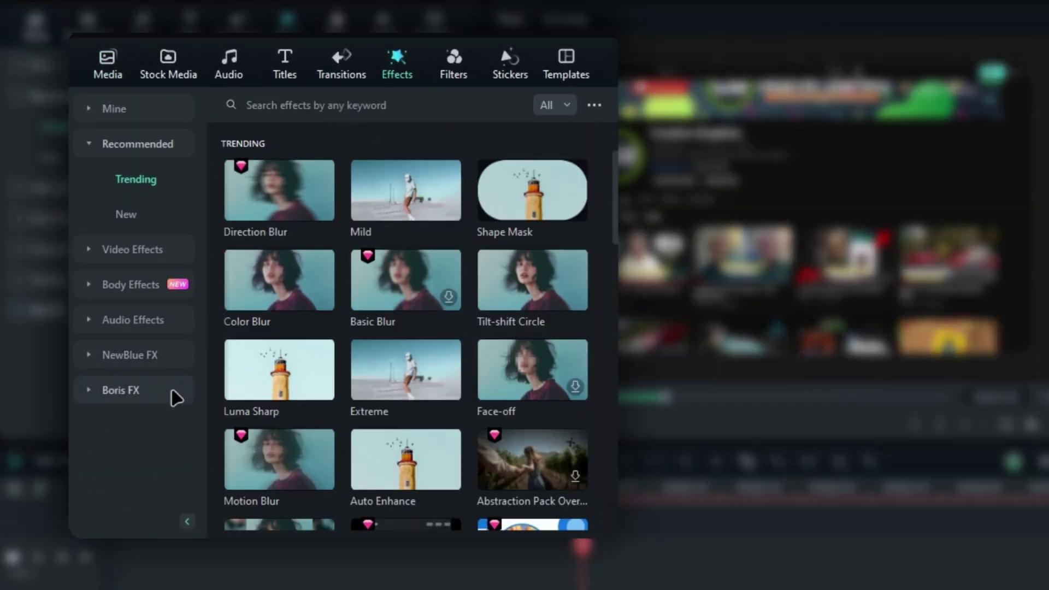
left_click(174, 396)
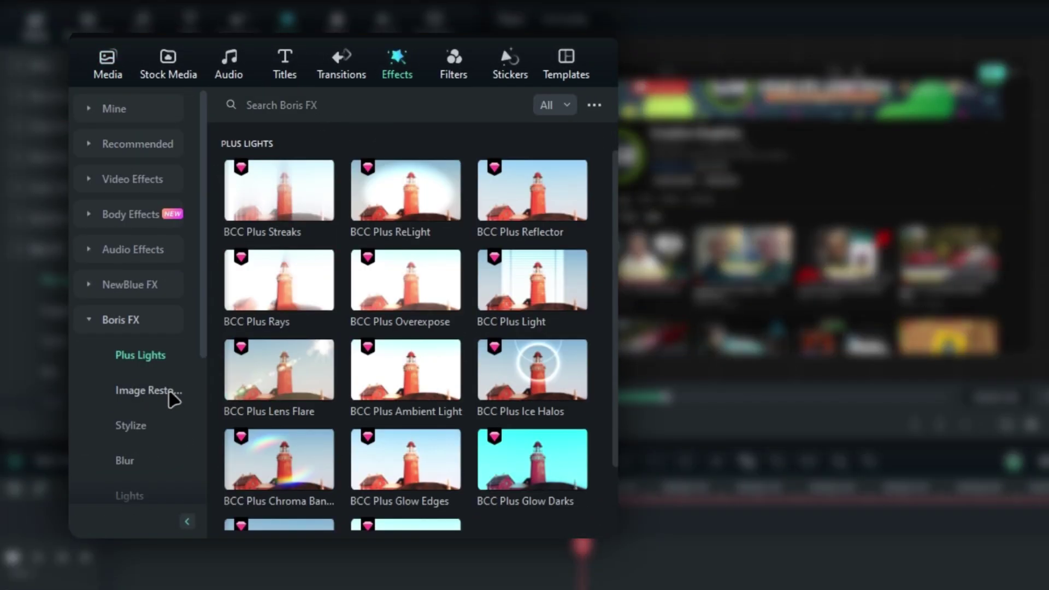
scroll(173, 399, "down", 4)
left_click(132, 357)
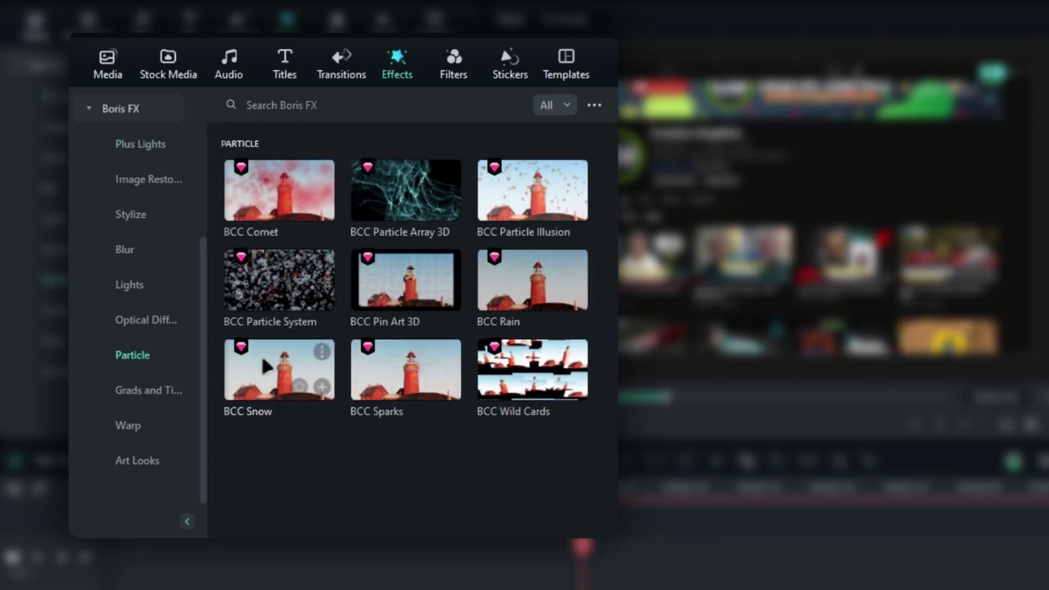
left_click_drag(534, 380, 306, 432)
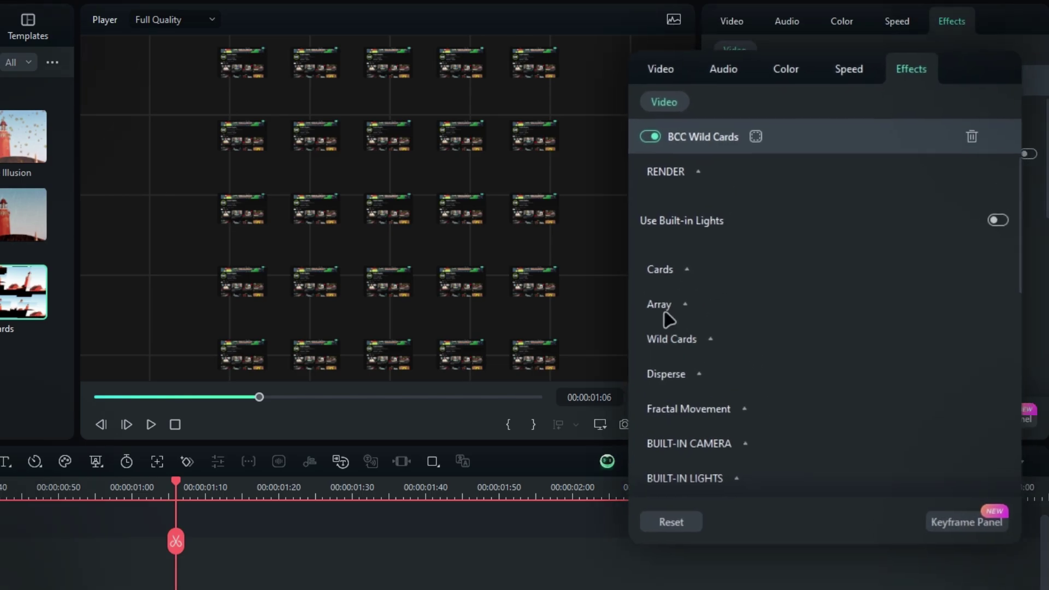
left_click(968, 108)
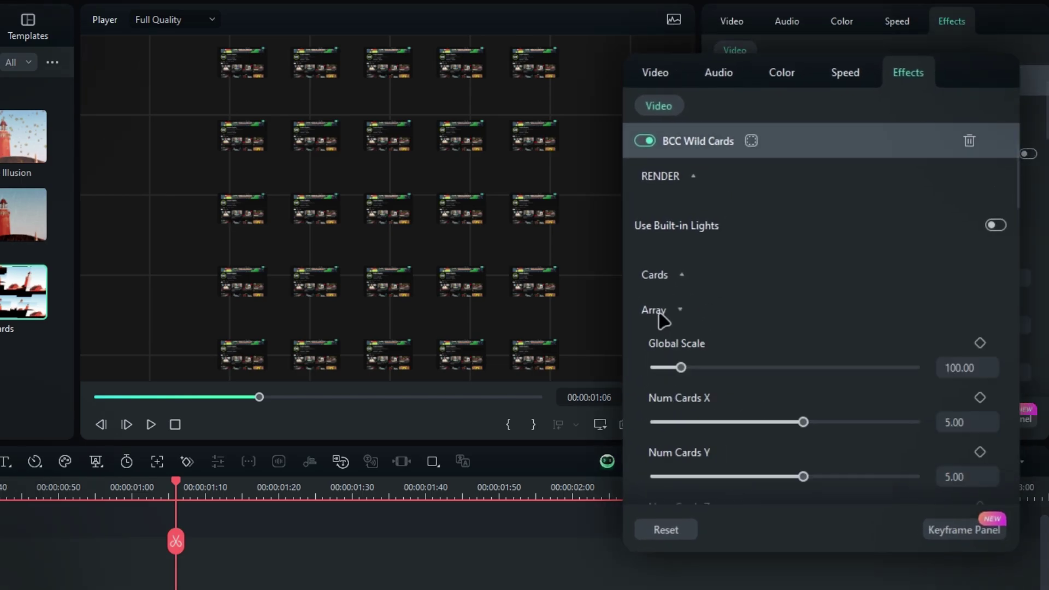
- Reduce the Wild Cards array to one card across and down, with Global Scale at 1000
scroll(677, 321, "down", 2)
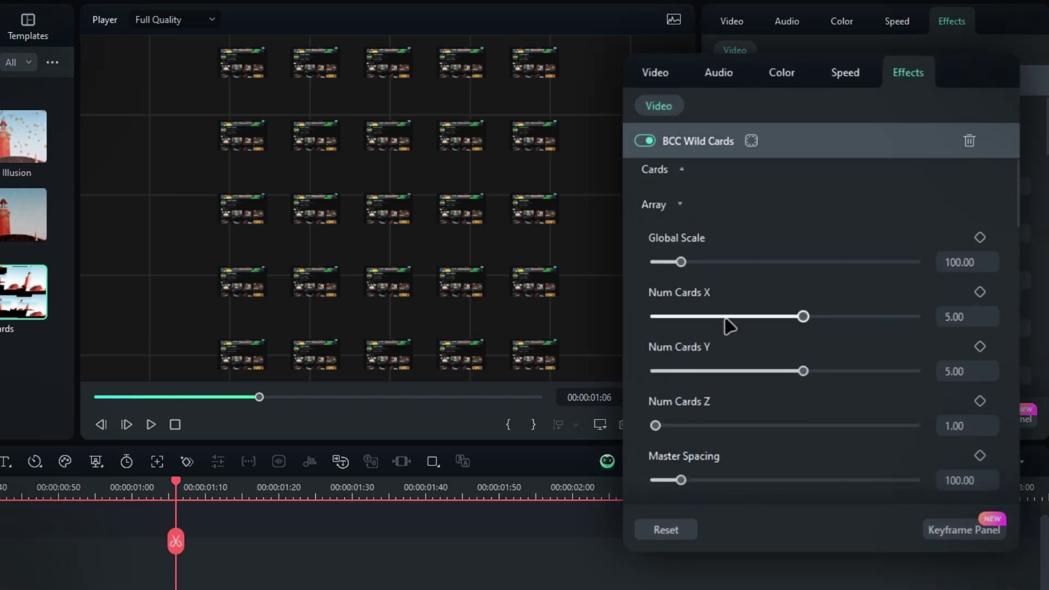
left_click_drag(727, 319, 658, 317)
left_click_drag(804, 371, 662, 372)
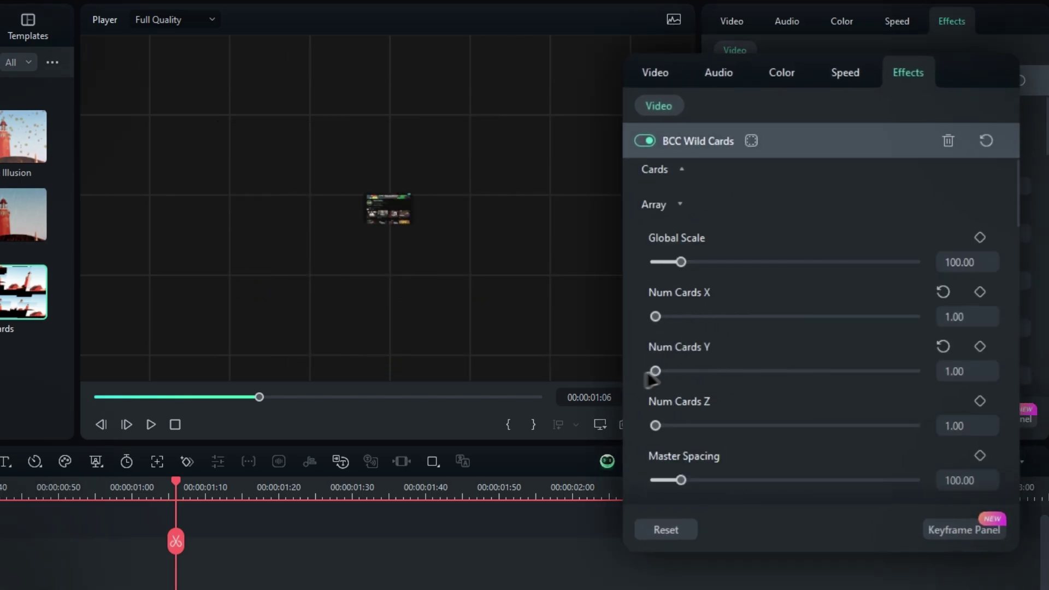
left_click_drag(716, 265, 920, 262)
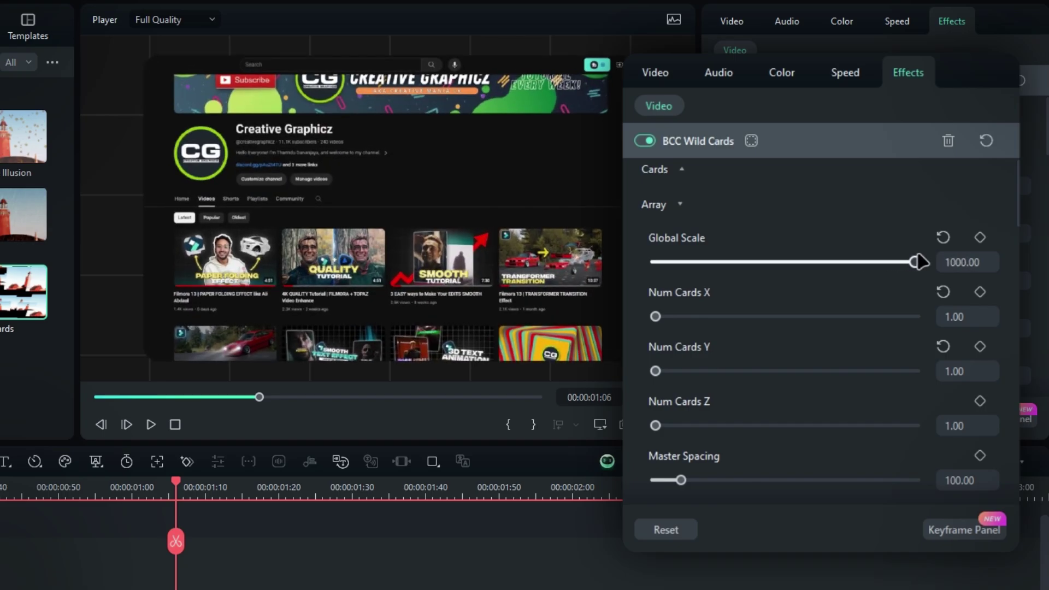
left_click(682, 204)
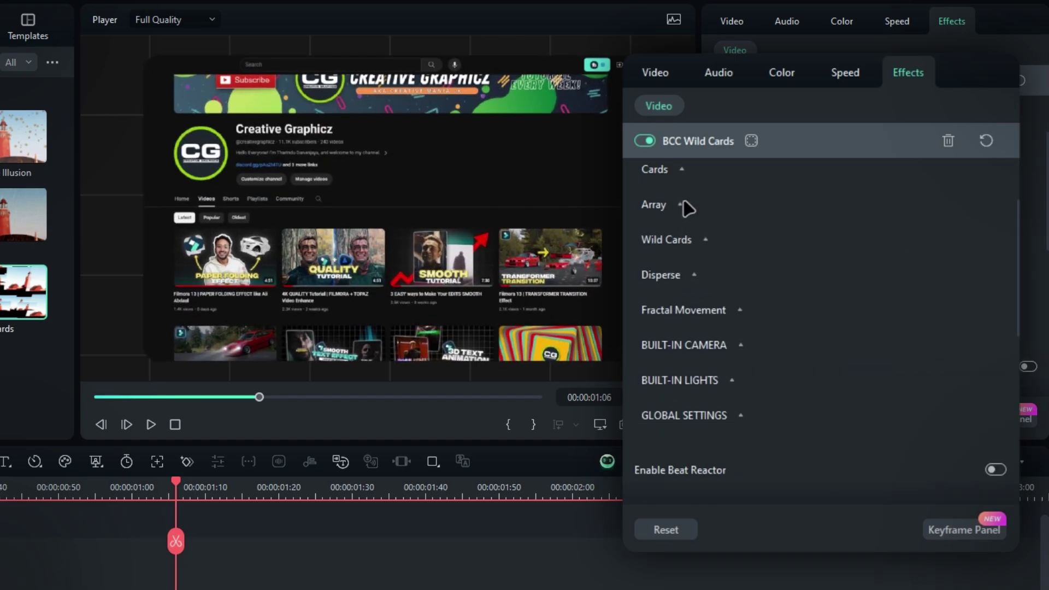
- Choose One Card in the Wild Cards settings, set Tumble to -8 and Spin to -22
left_click(673, 243)
left_click(683, 297)
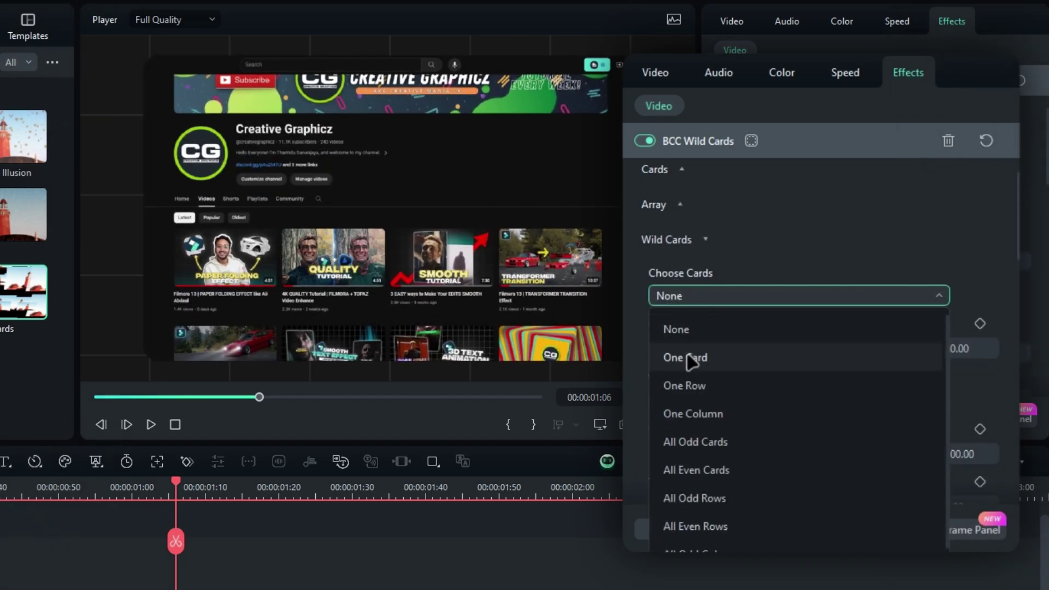
left_click(692, 360)
scroll(803, 358, "down", 3)
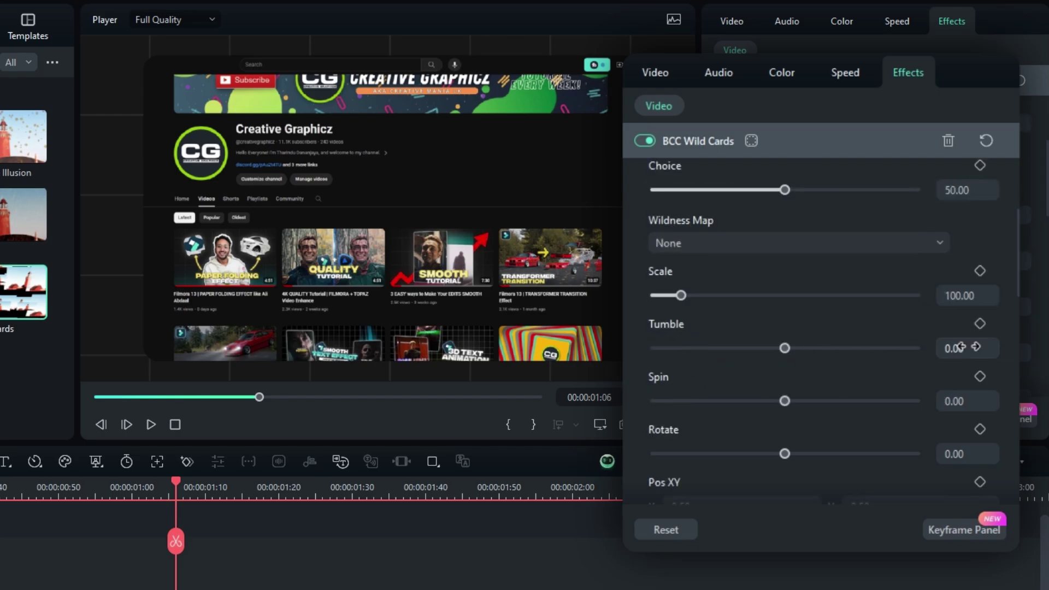
type("-8")
key("Return")
left_click_drag(785, 401, 794, 402)
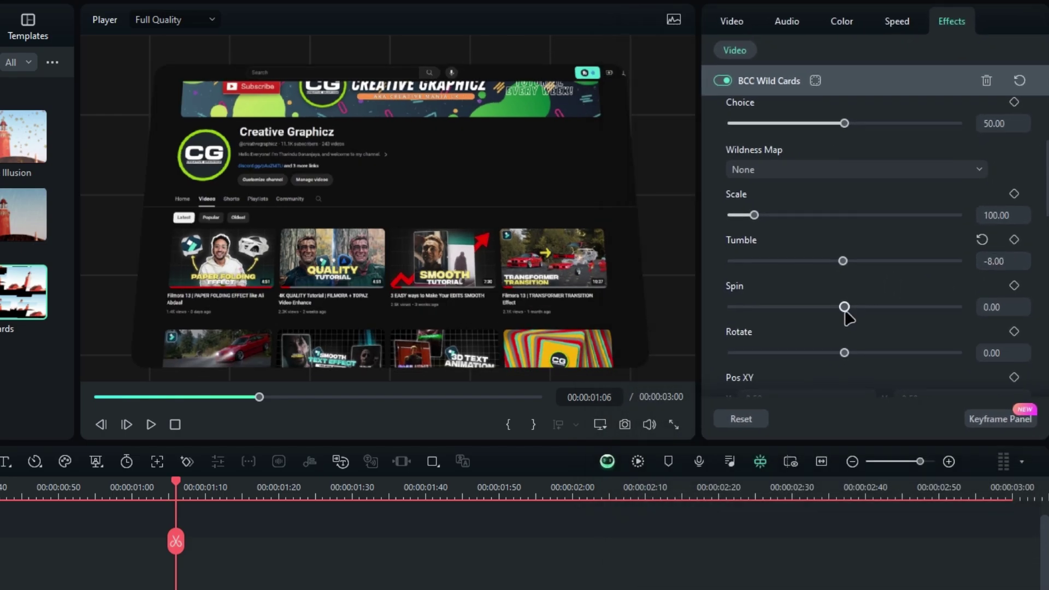
left_click_drag(853, 307, 841, 308)
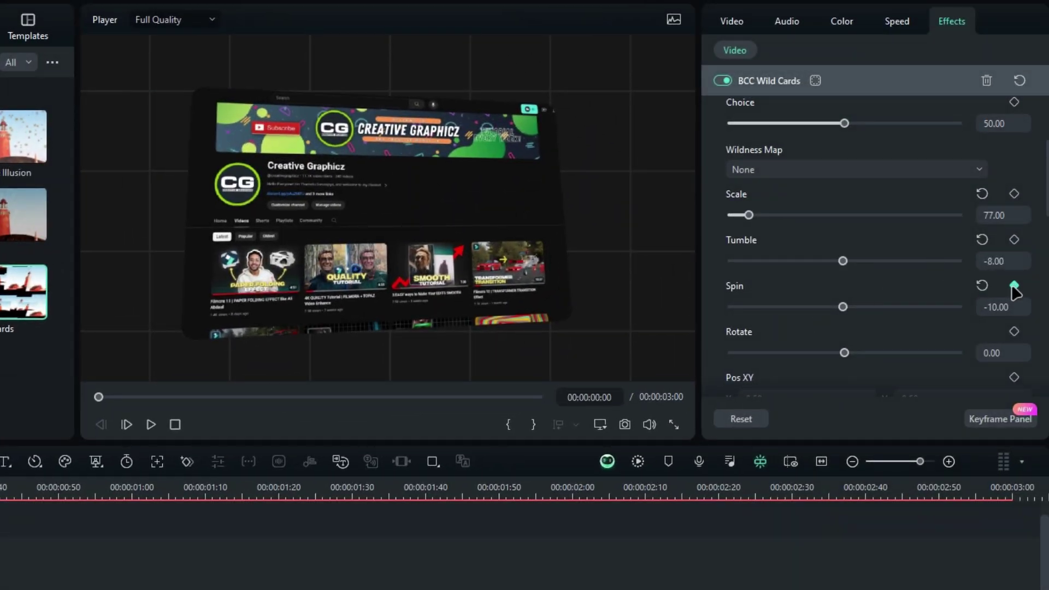
- Keyframe Spin, set shadow distance to 0 and blur to about 12, then preview from the start
left_click(1014, 285)
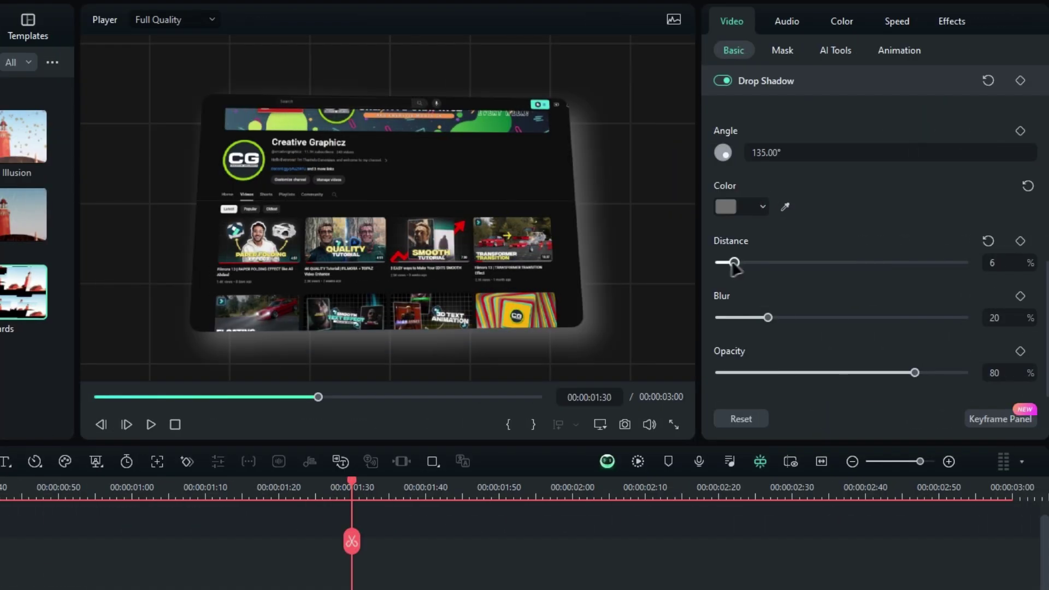
left_click_drag(735, 265, 717, 263)
left_click_drag(768, 317, 749, 317)
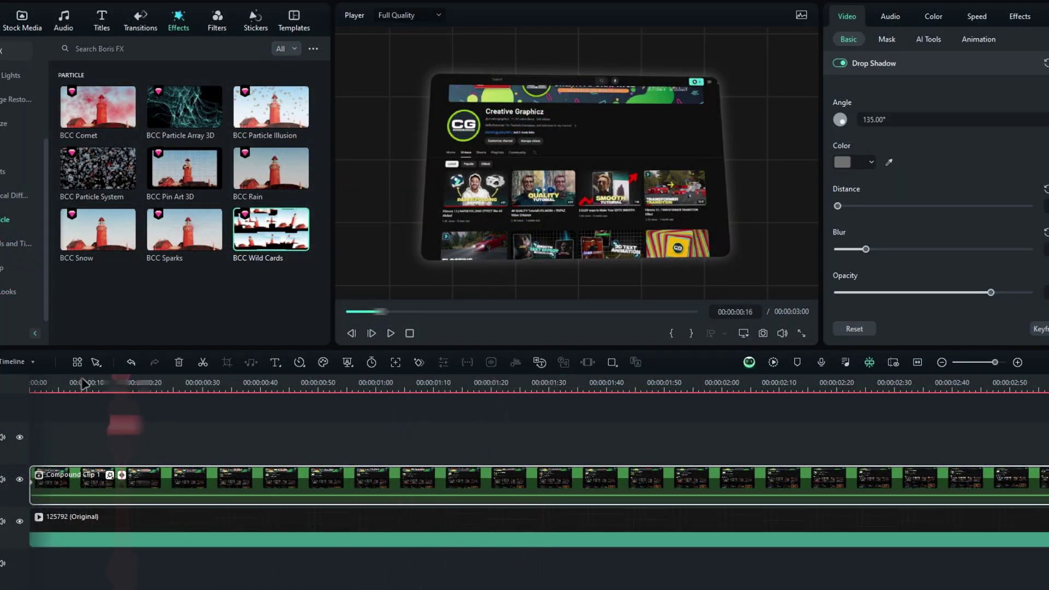
left_click_drag(146, 426, 30, 425)
key("Return")
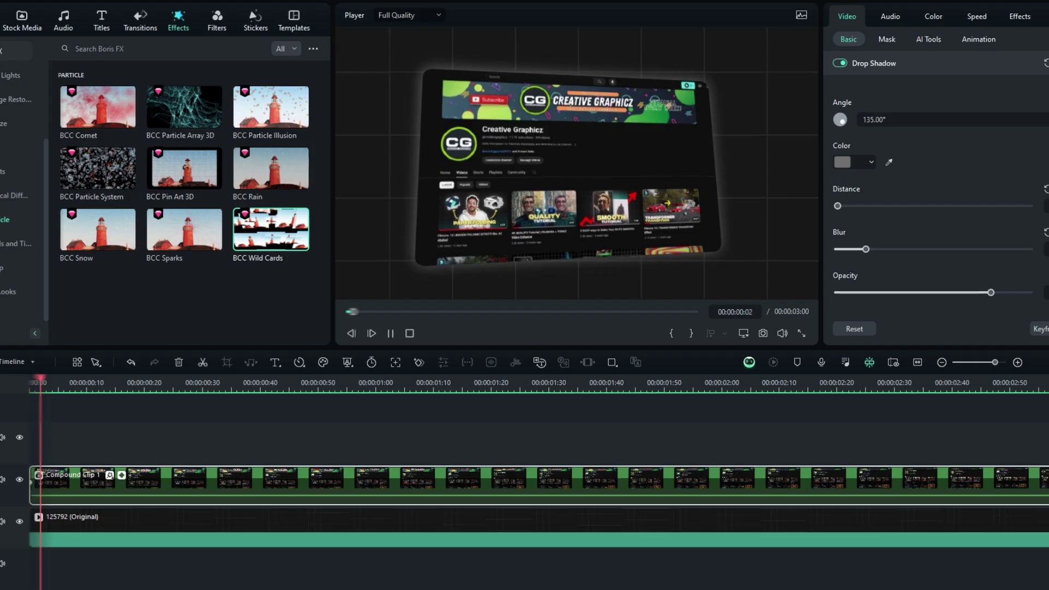